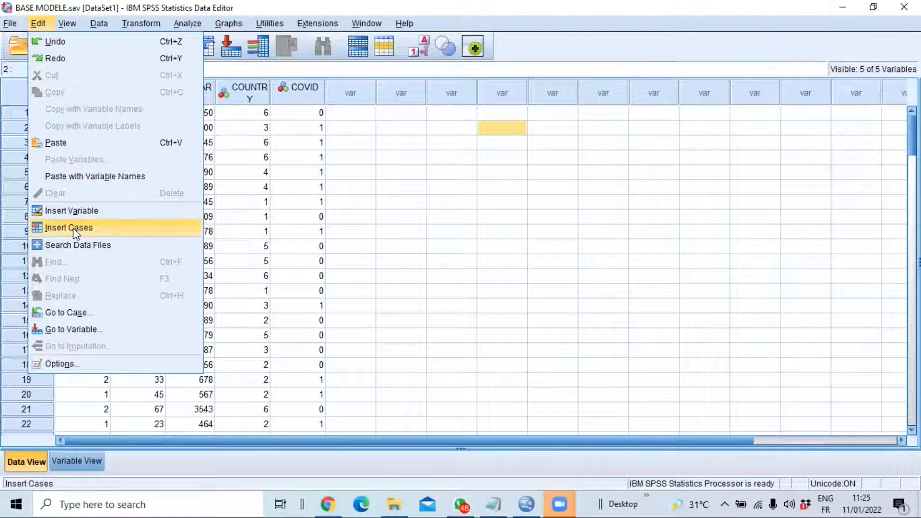
pyautogui.moveTo(70, 25)
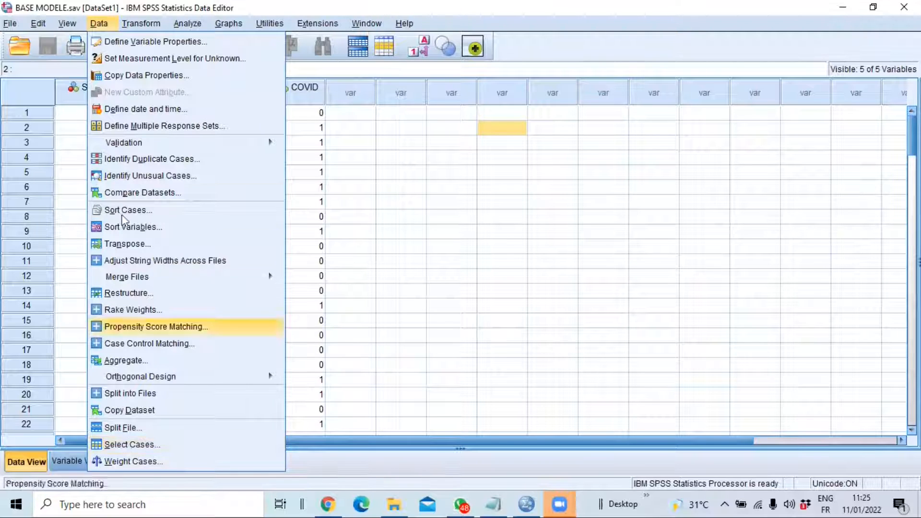
pyautogui.moveTo(140, 23)
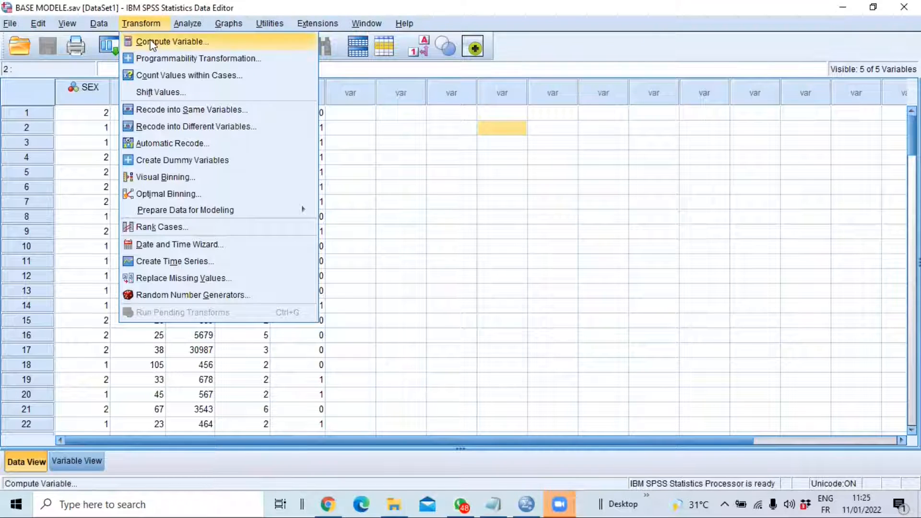
pyautogui.moveTo(192, 25)
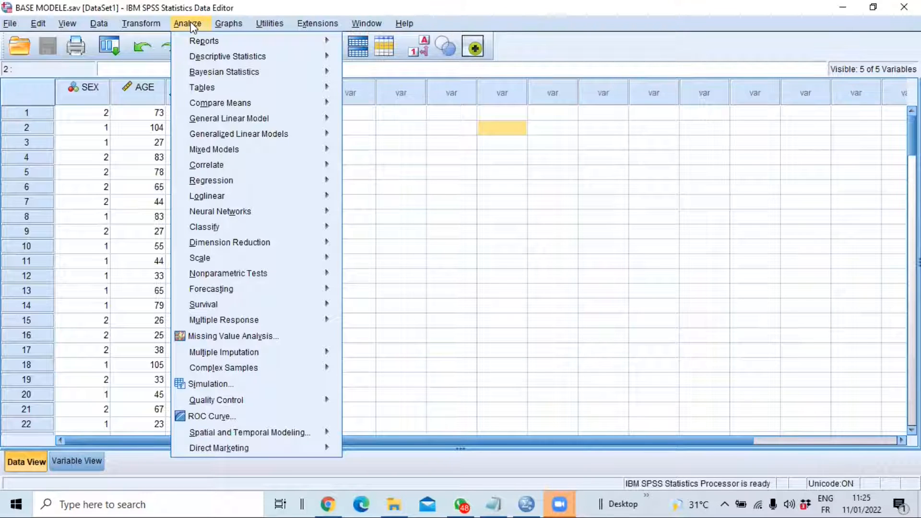
pyautogui.moveTo(213, 63)
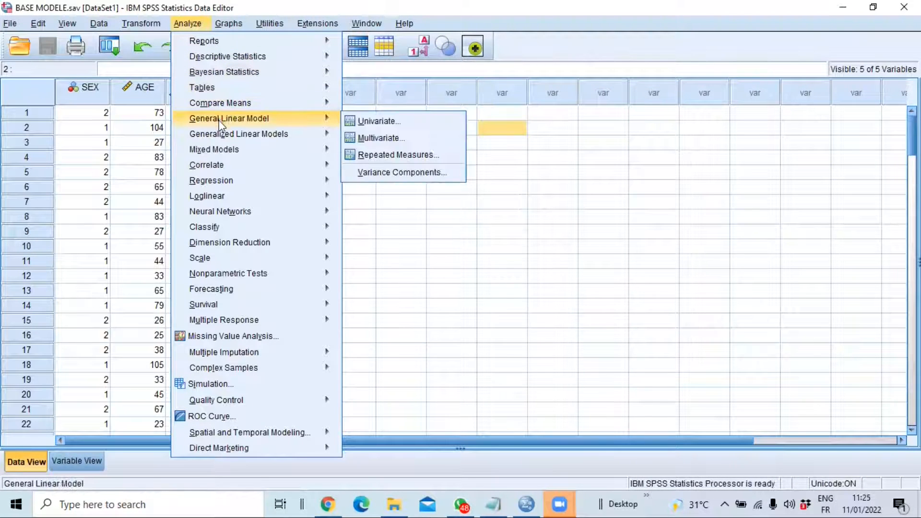
pyautogui.moveTo(224, 129)
pyautogui.moveTo(226, 183)
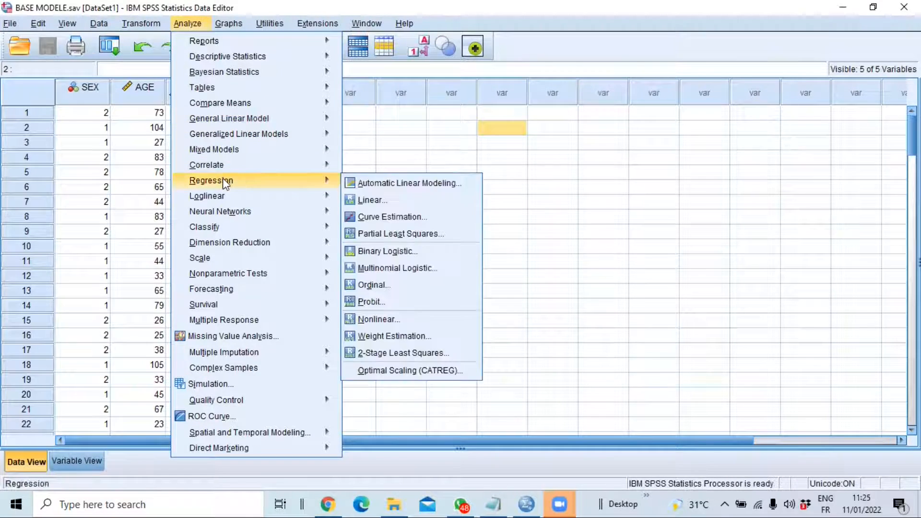
pyautogui.moveTo(213, 204)
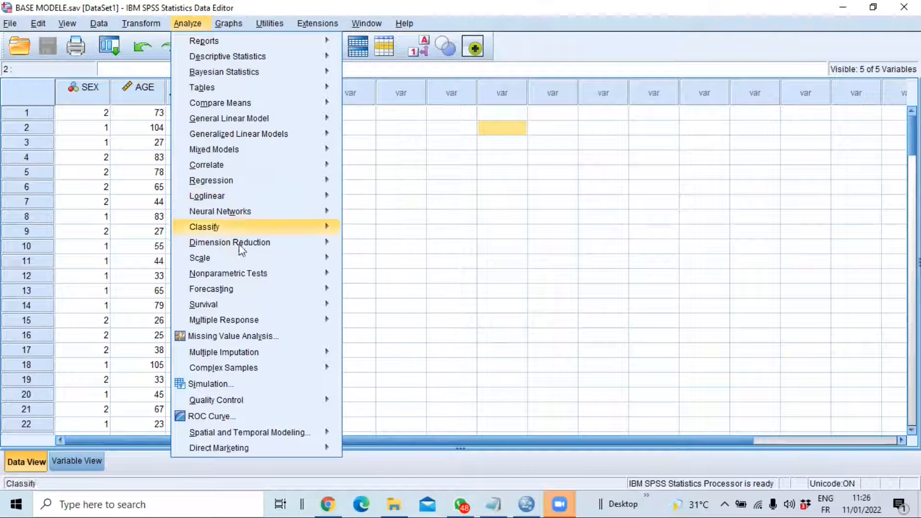
pyautogui.moveTo(228, 23)
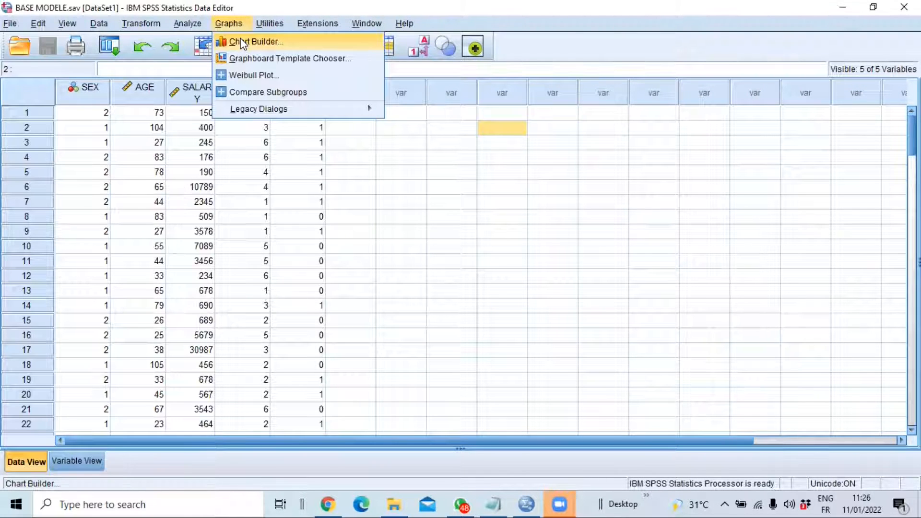
pyautogui.moveTo(269, 23)
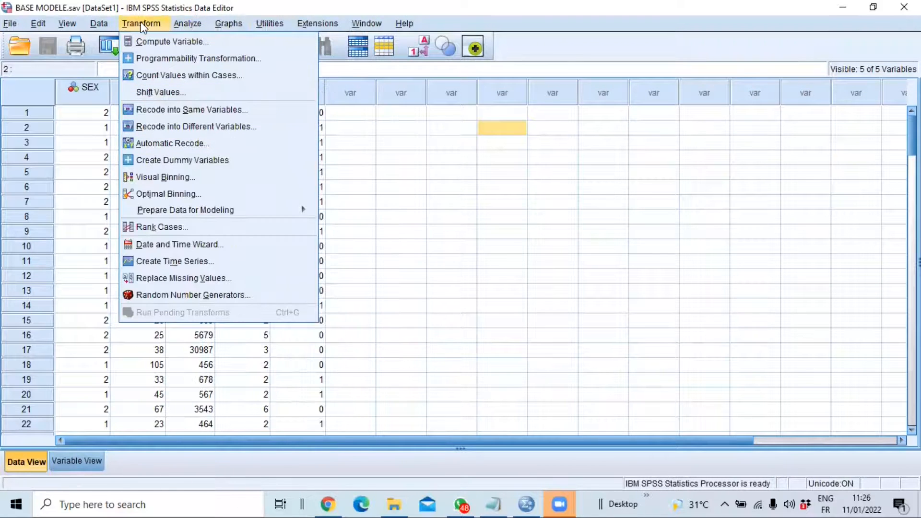
pyautogui.moveTo(318, 25)
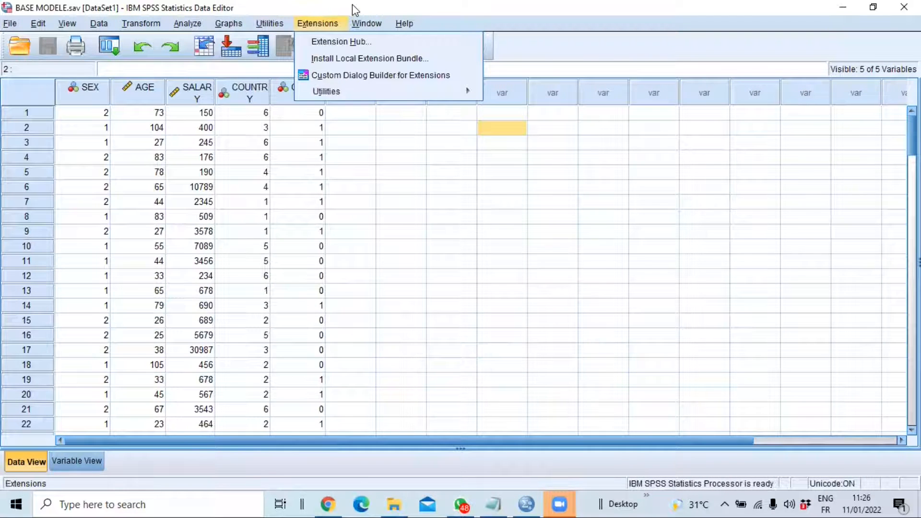
pyautogui.moveTo(408, 24)
pyautogui.click(512, 5)
pyautogui.scroll(-5, 143, 125)
pyautogui.scroll(5, 146, 130)
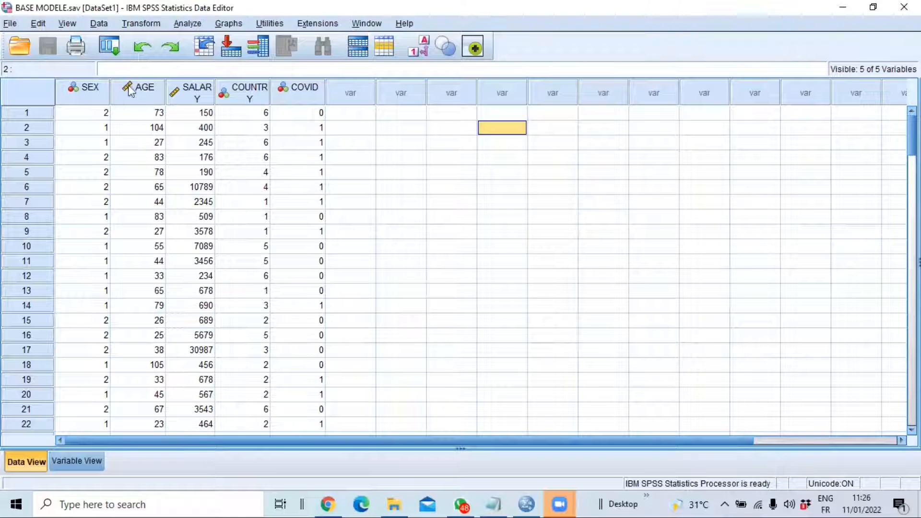
# Set up a Compute Variable transformation with target variable AGE_classes and numeric expression 1
pyautogui.click(143, 24)
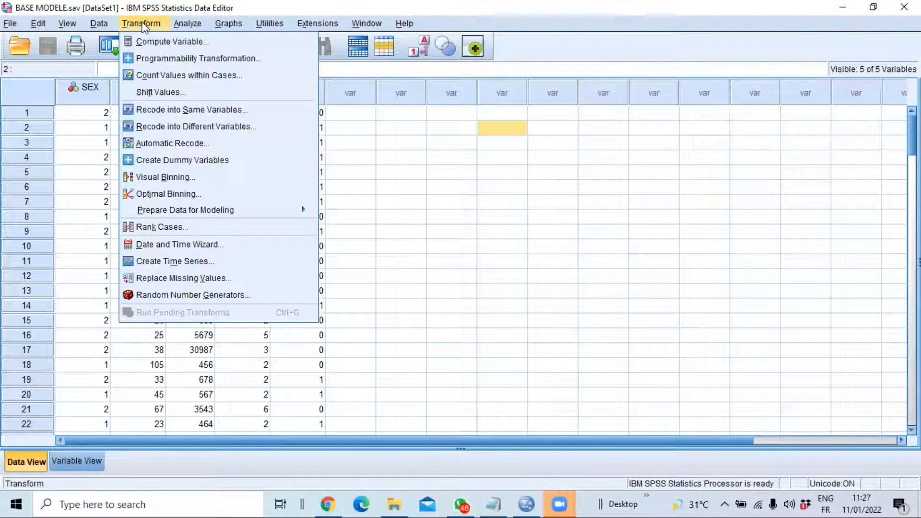
pyautogui.click(158, 42)
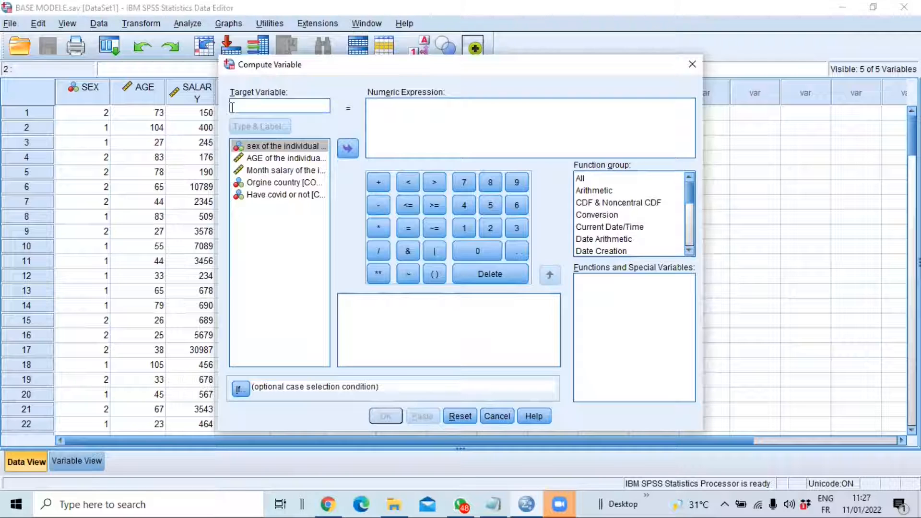
pyautogui.write('AG')
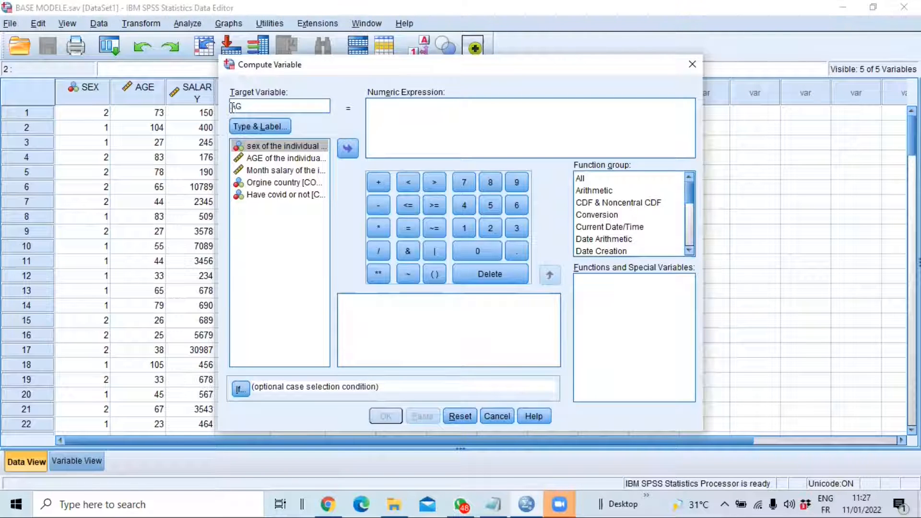
pyautogui.write('E_classes')
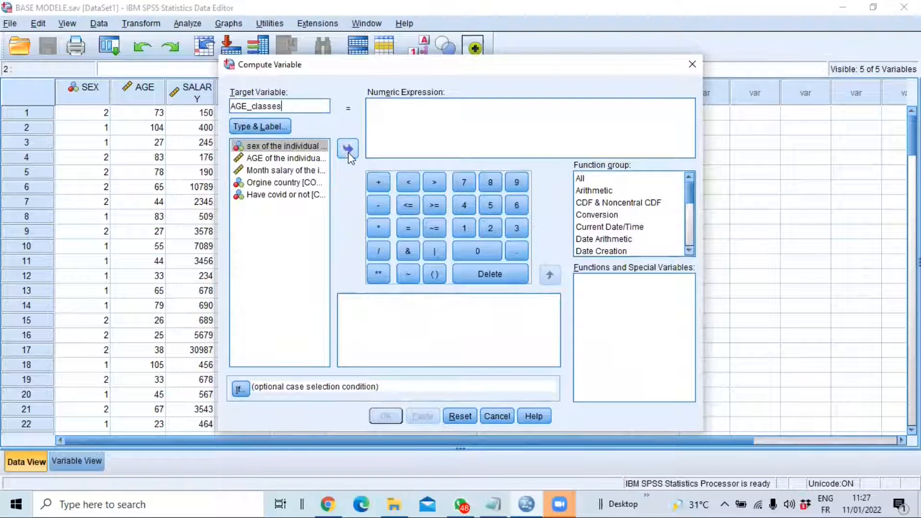
pyautogui.click(379, 105)
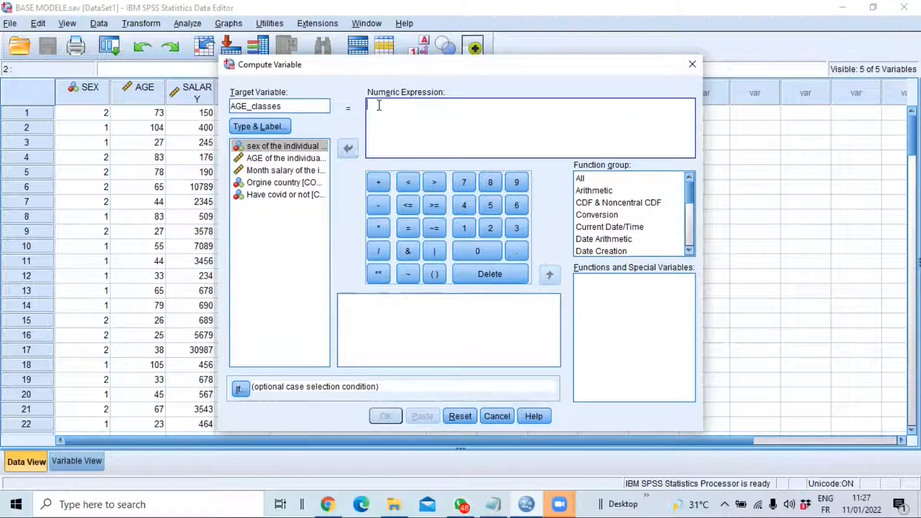
pyautogui.write('1')
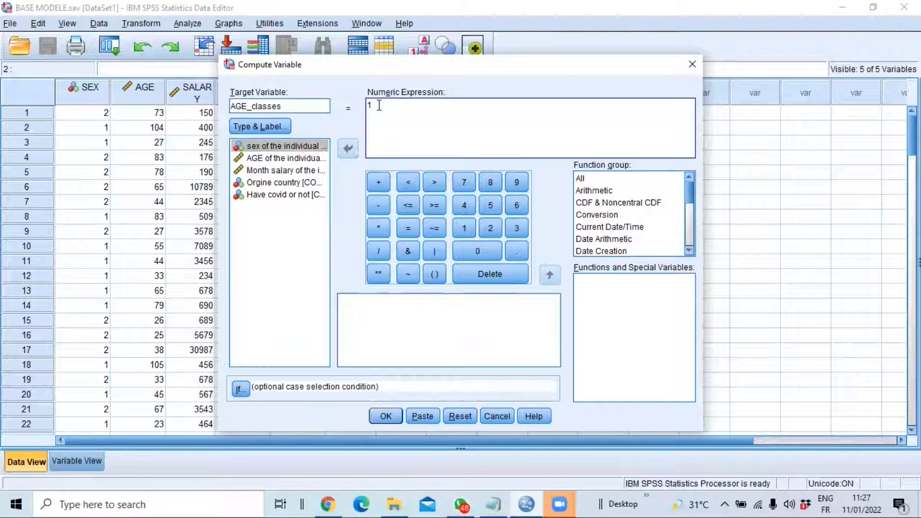
# Restrict the computation to cases satisfying AGE < 40 and run it
pyautogui.click(241, 388)
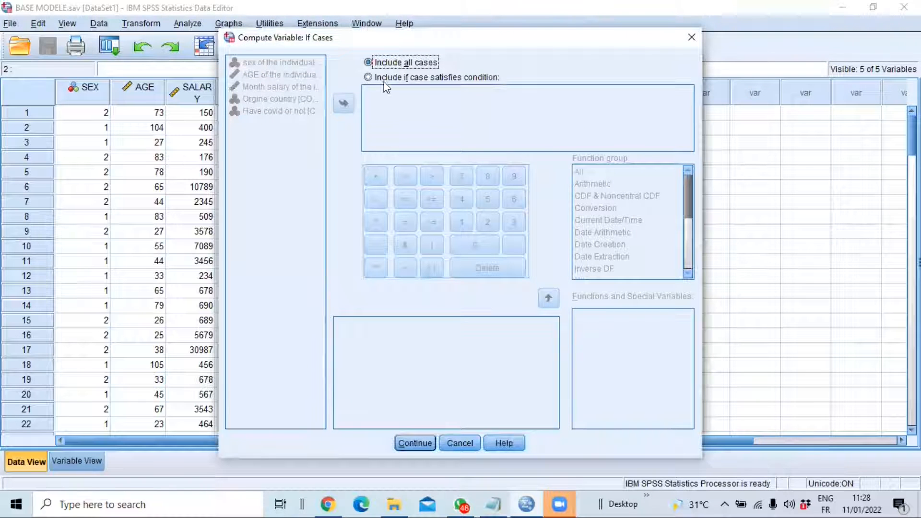
pyautogui.click(387, 80)
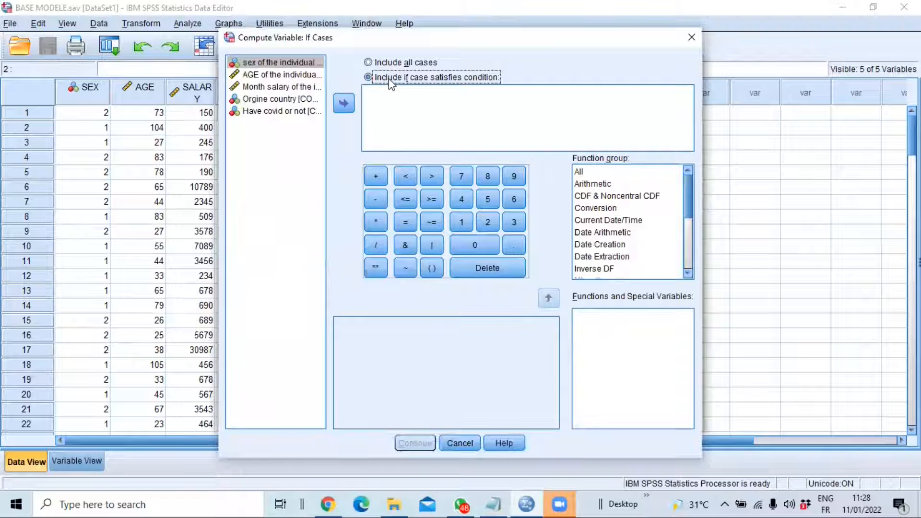
pyautogui.click(266, 76)
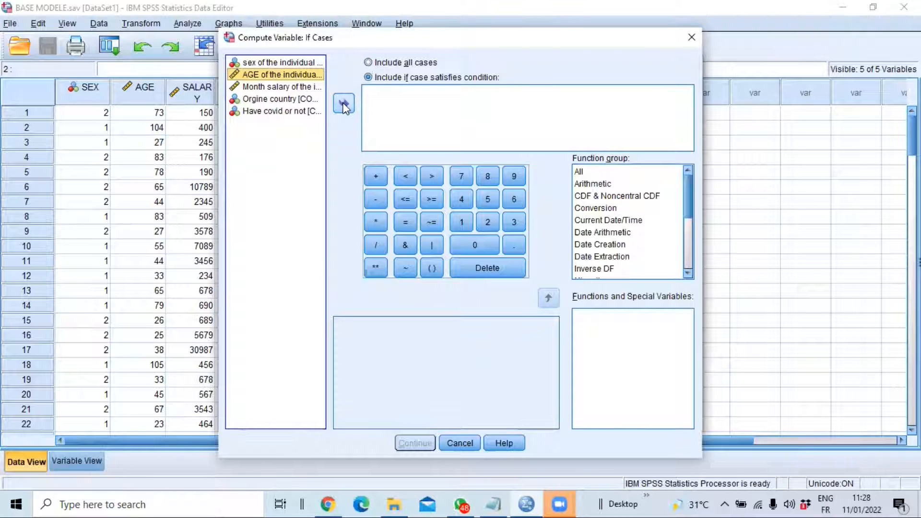
pyautogui.click(343, 103)
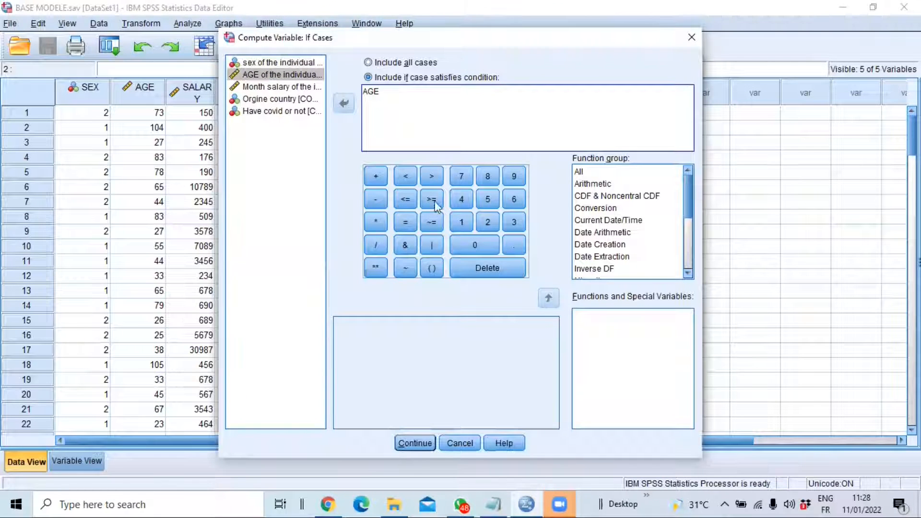
pyautogui.click(409, 176)
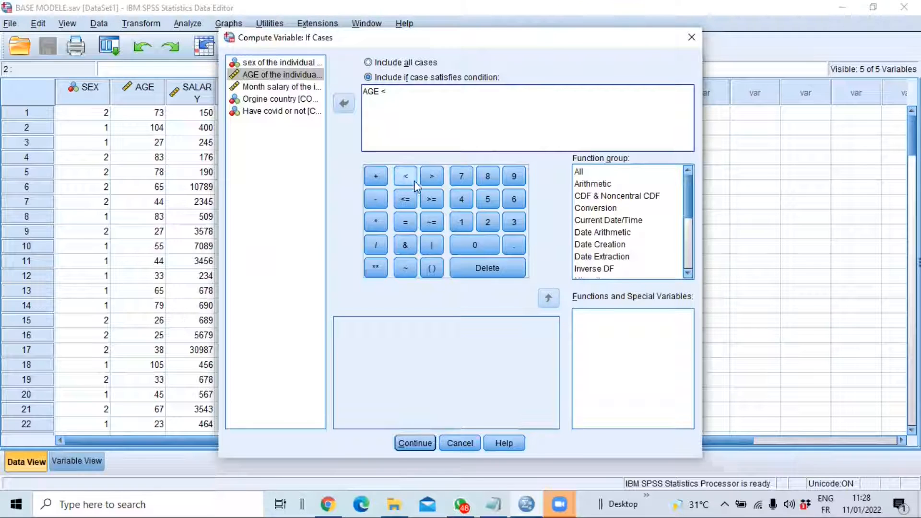
pyautogui.click(460, 200)
pyautogui.click(477, 243)
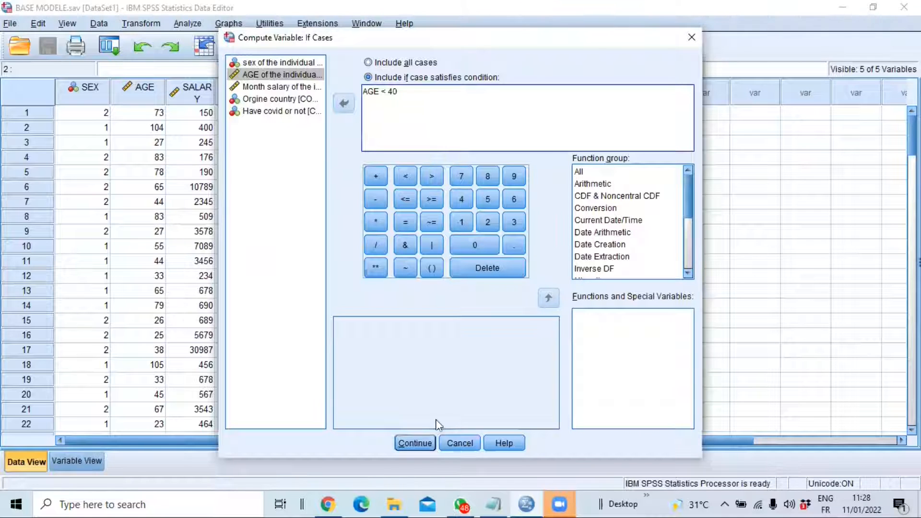
pyautogui.press('Return')
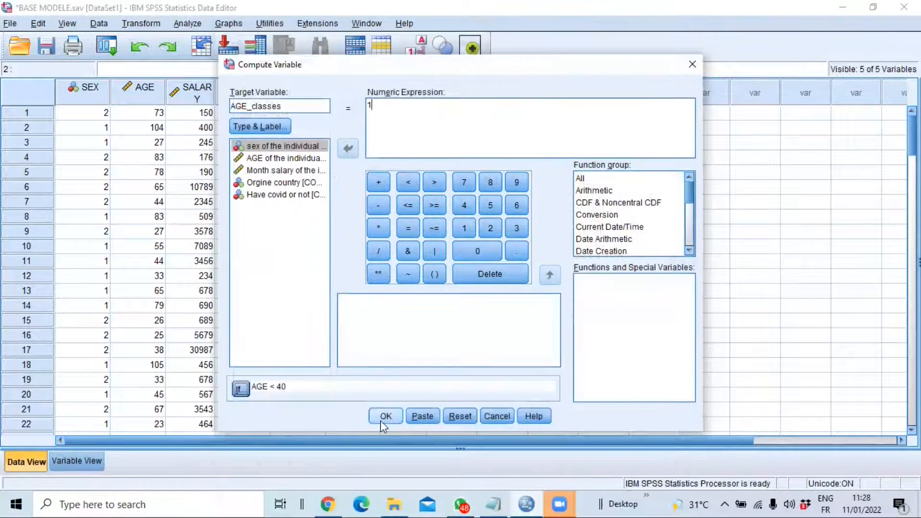
pyautogui.click(384, 418)
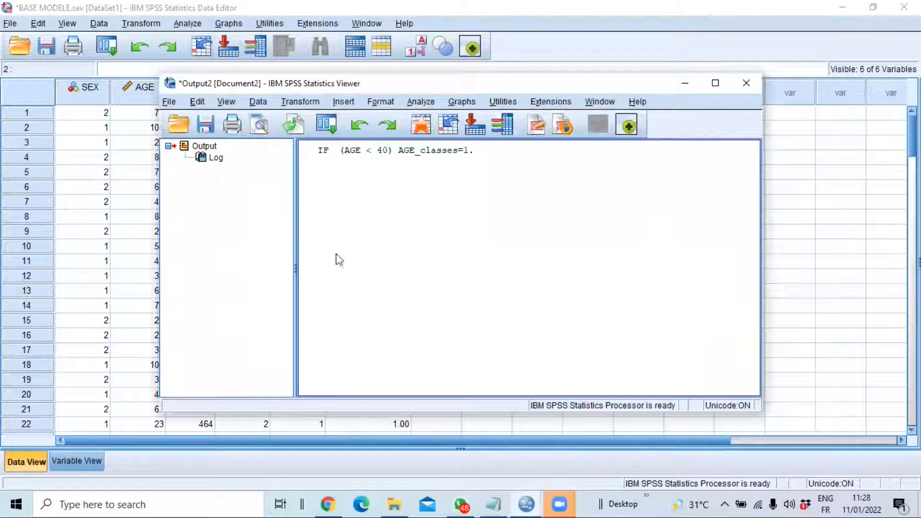
pyautogui.click(322, 153)
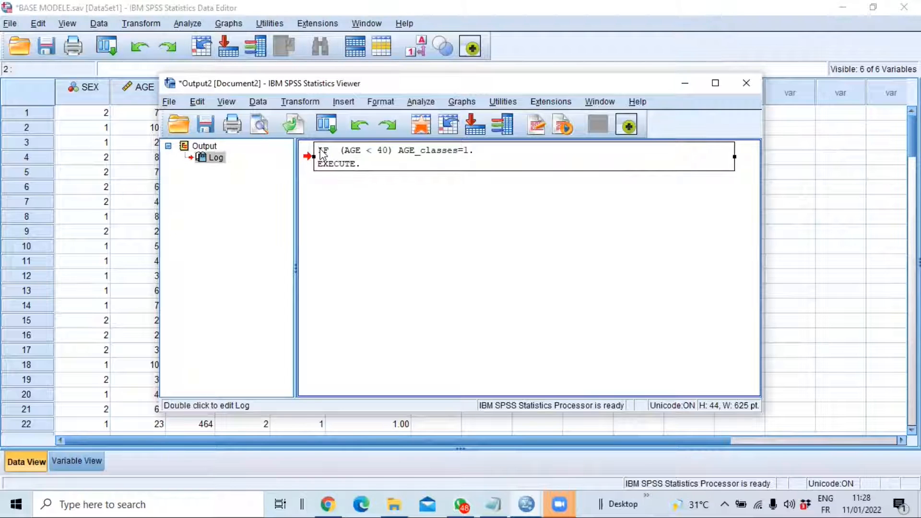
pyautogui.doubleClick(320, 153)
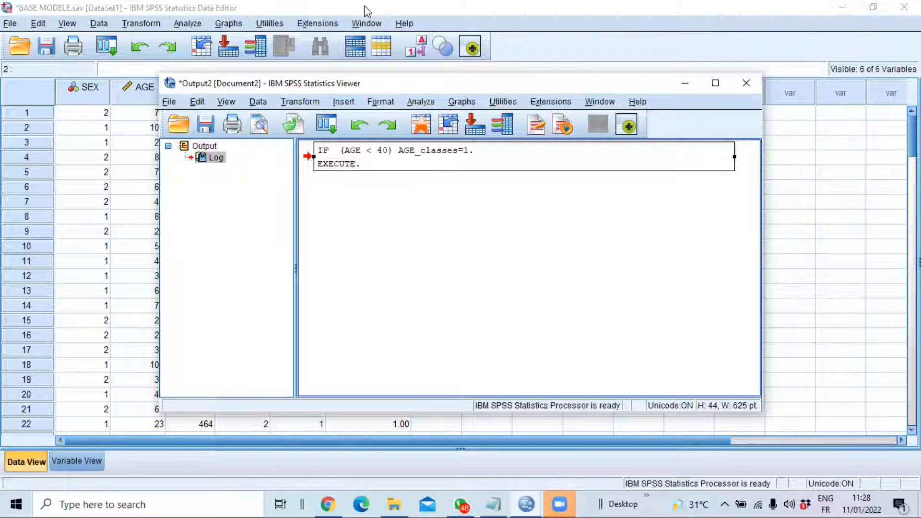
# Reopen Compute Variable and set the numeric expression for AGE_classes to 2
pyautogui.click(188, 23)
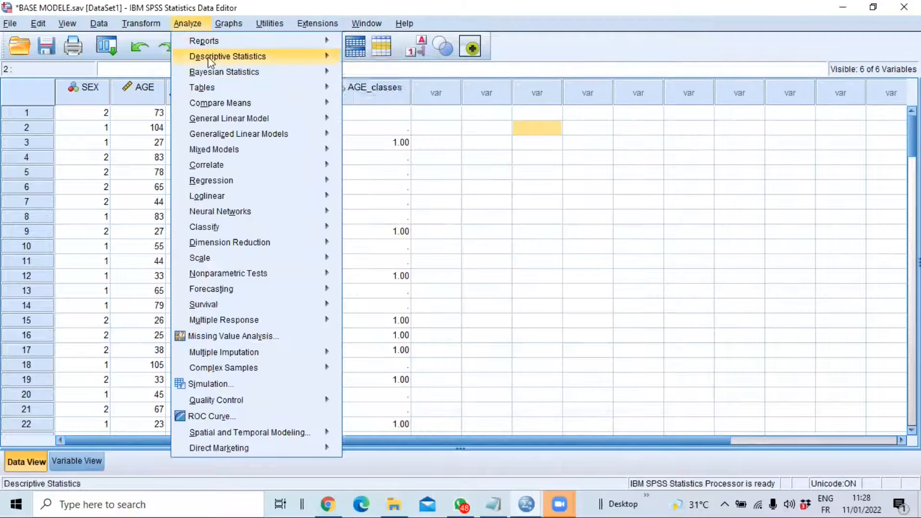
pyautogui.click(139, 24)
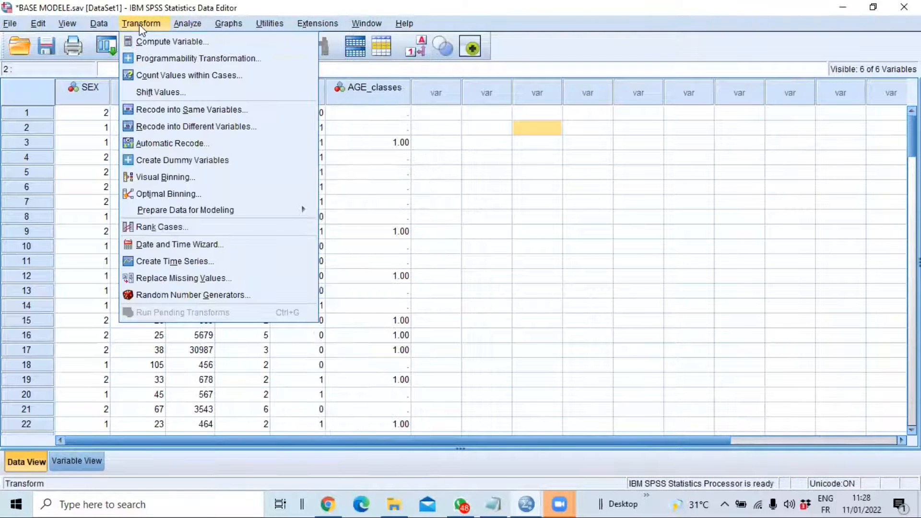
pyautogui.click(161, 42)
pyautogui.click(248, 106)
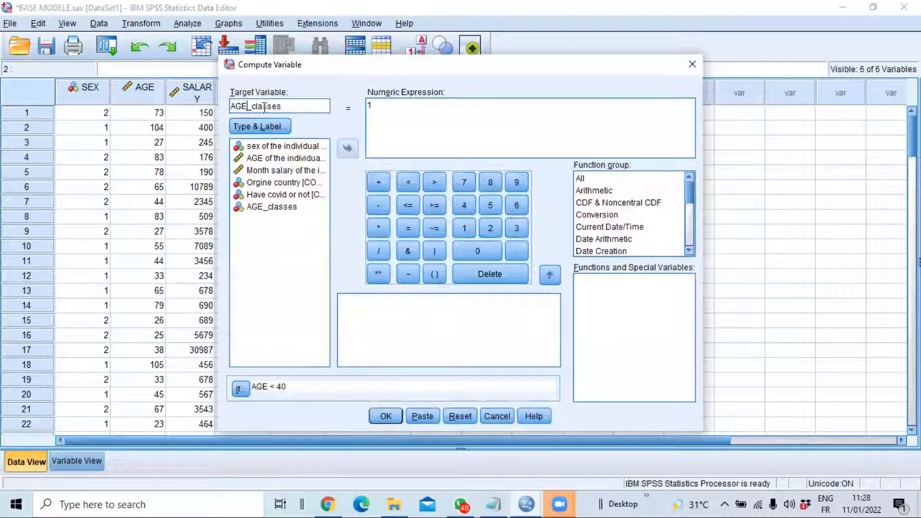
pyautogui.click(382, 102)
pyautogui.press('BackSpace')
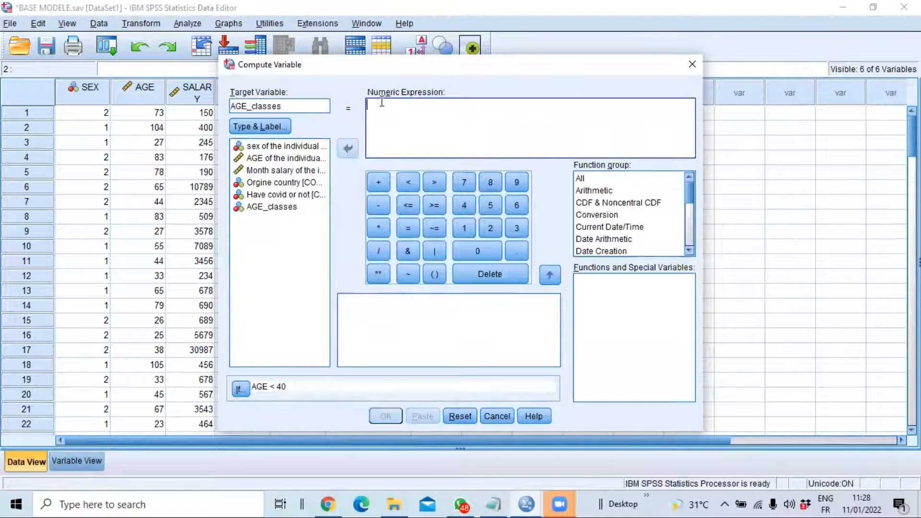
pyautogui.write('2')
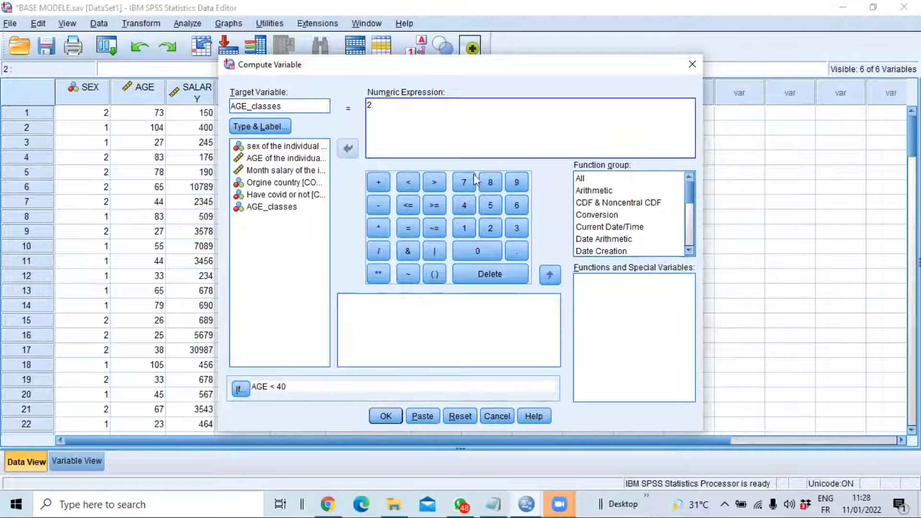
# Change the case condition to AGE >= 40 and AGE < 60, and run the computation, overwriting the existing AGE_classes variable
pyautogui.click(241, 389)
pyautogui.moveTo(388, 94); pyautogui.dragTo(382, 94)
pyautogui.click(432, 199)
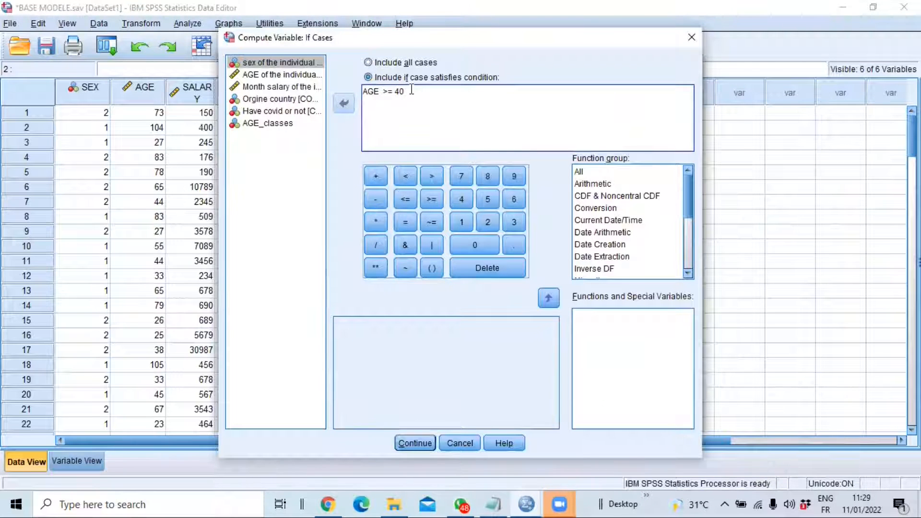
pyautogui.write('and')
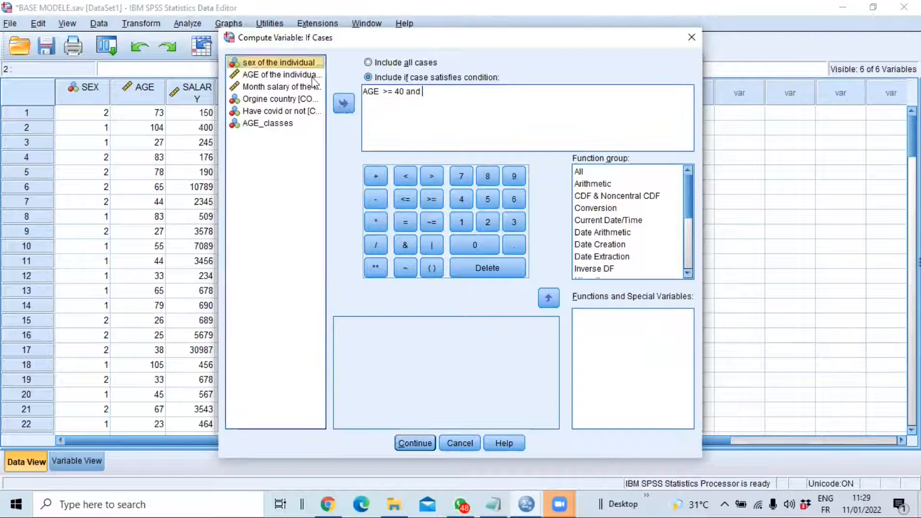
pyautogui.click(278, 75)
pyautogui.click(343, 103)
pyautogui.click(405, 176)
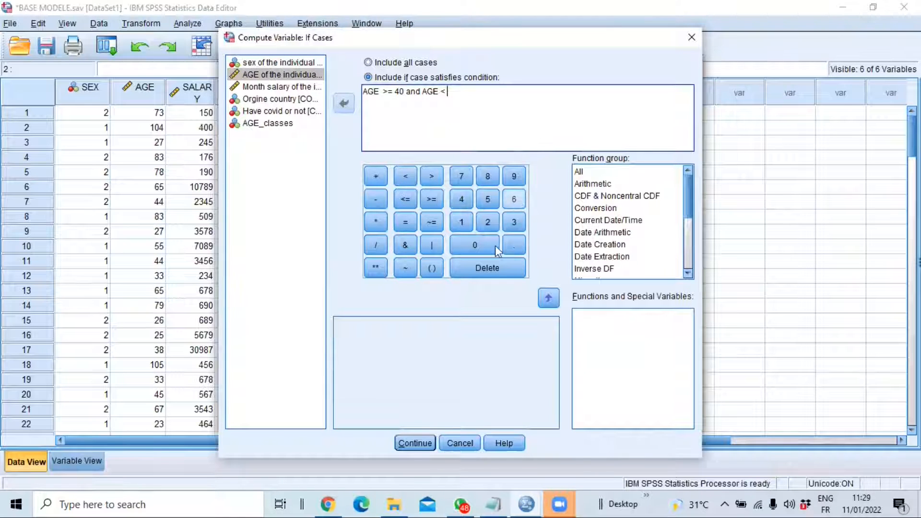
pyautogui.write('60')
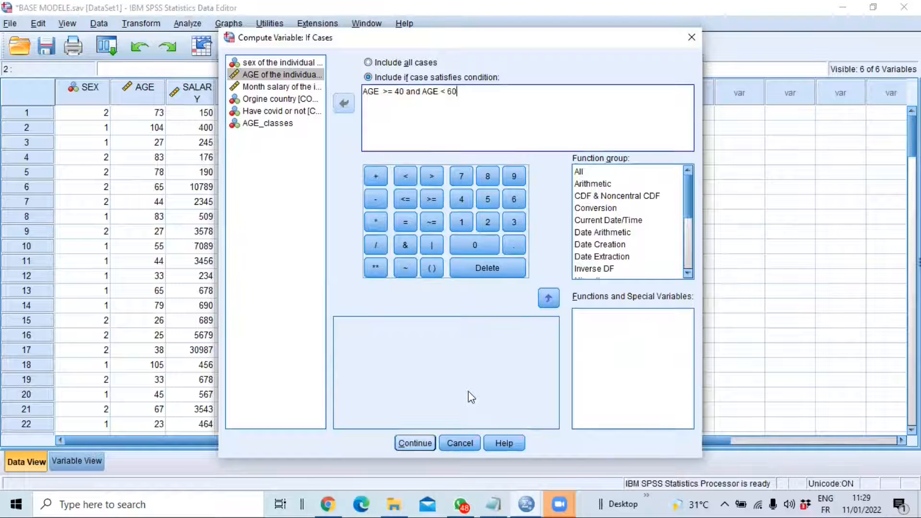
pyautogui.press('Return')
pyautogui.click(383, 417)
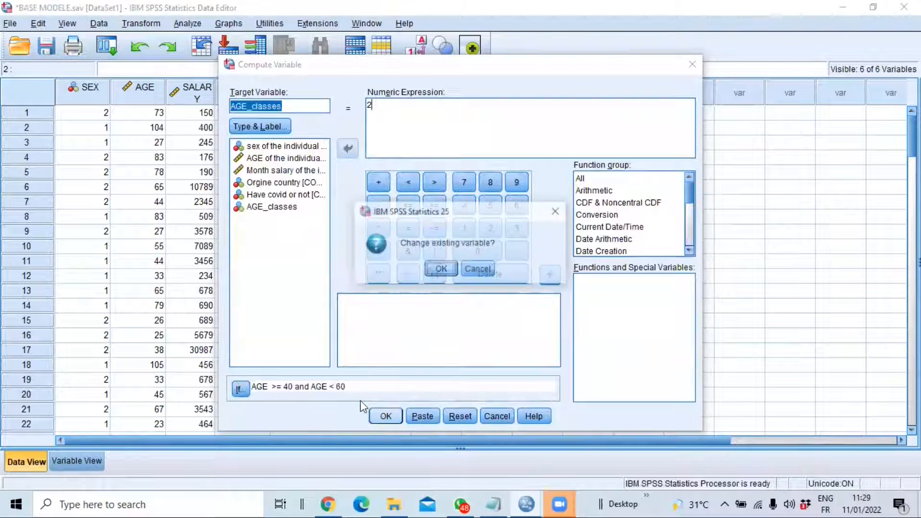
pyautogui.press('Return')
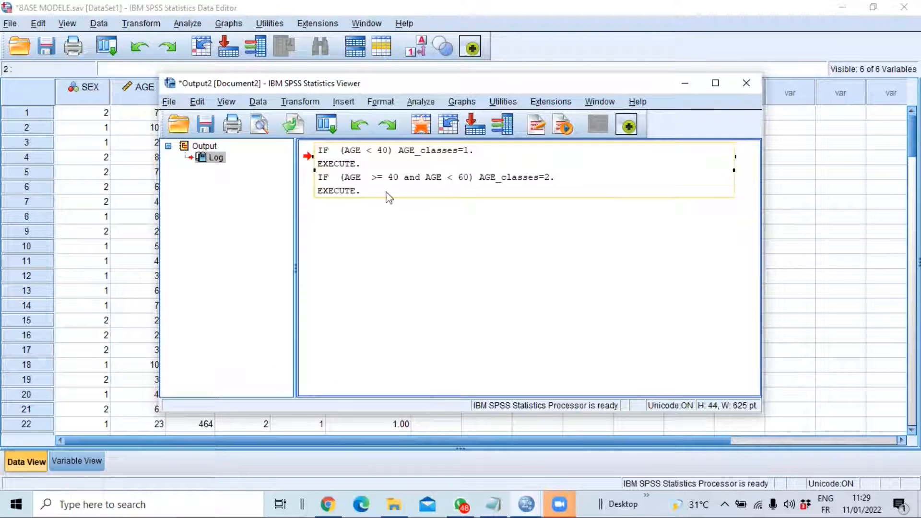
# Reopen Compute Variable and set the numeric expression for AGE_classes to 3
pyautogui.click(148, 24)
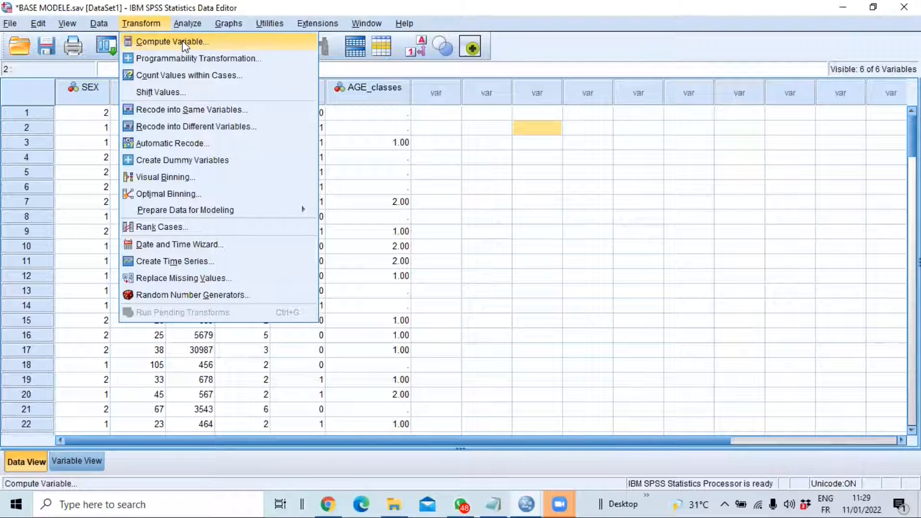
pyautogui.click(182, 40)
pyautogui.click(373, 108)
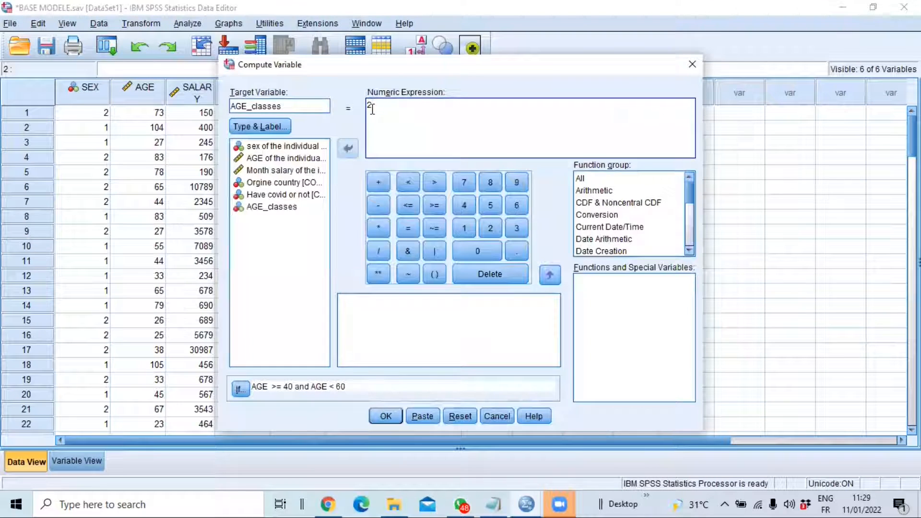
pyautogui.press('BackSpace')
pyautogui.write('3')
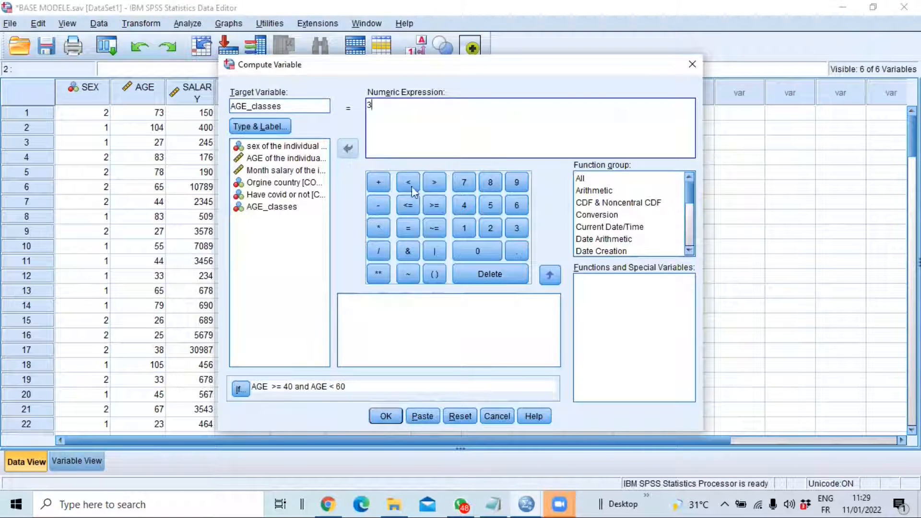
# Change the case condition to AGE >= 60 and run the computation on the existing AGE_classes variable
pyautogui.click(239, 389)
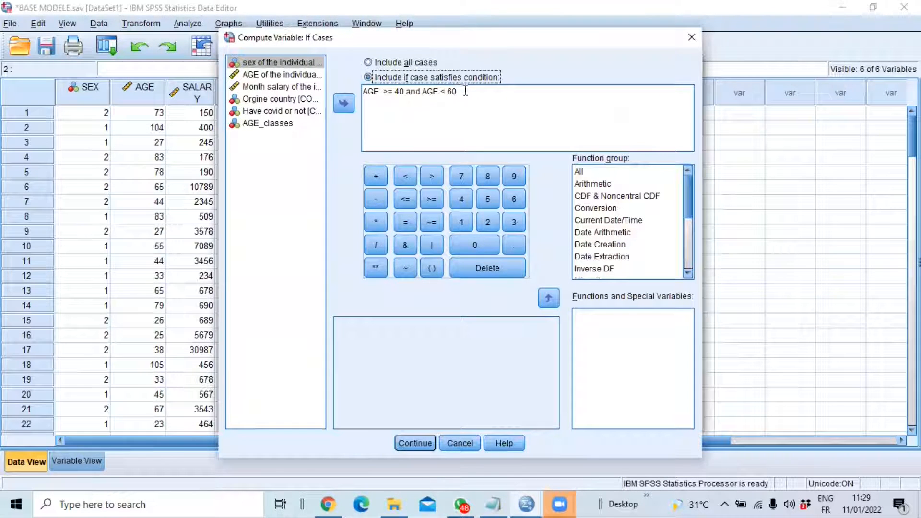
pyautogui.moveTo(470, 91); pyautogui.dragTo(394, 91)
pyautogui.click(514, 199)
pyautogui.click(483, 244)
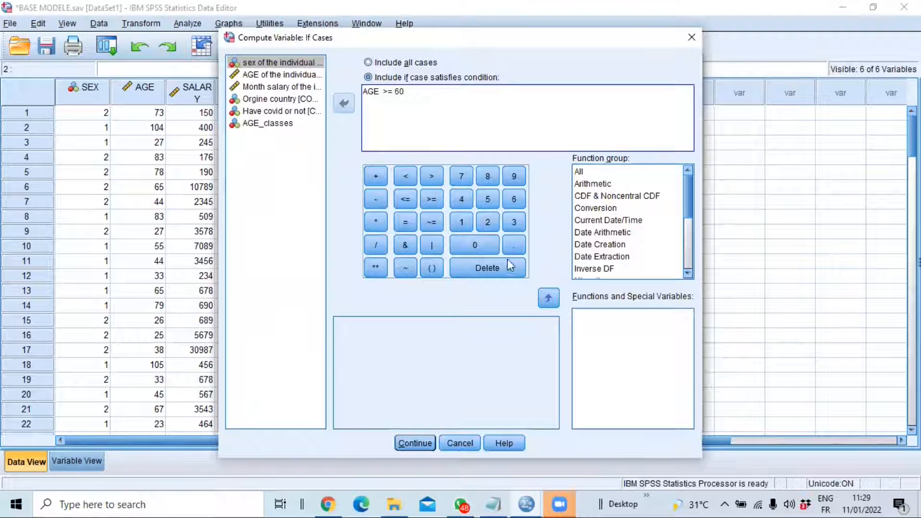
pyautogui.click(429, 442)
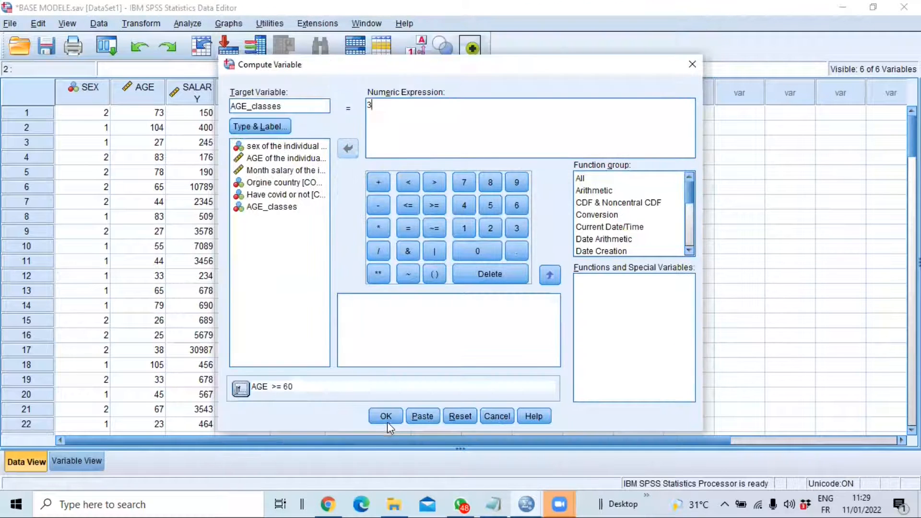
pyautogui.click(390, 421)
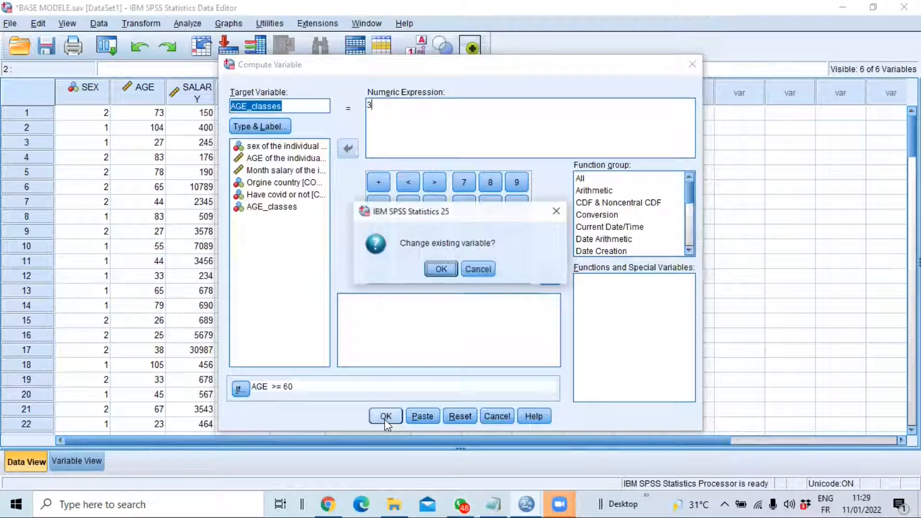
pyautogui.click(438, 269)
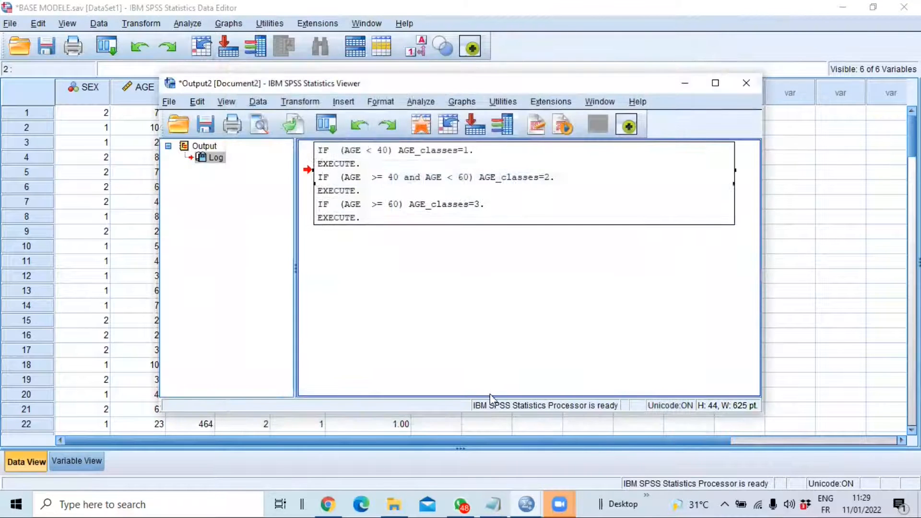
# Return to the BASE MODELE.sav data set and set the decimals of AGE_classes to 0 in its variable definitions
pyautogui.click(548, 503)
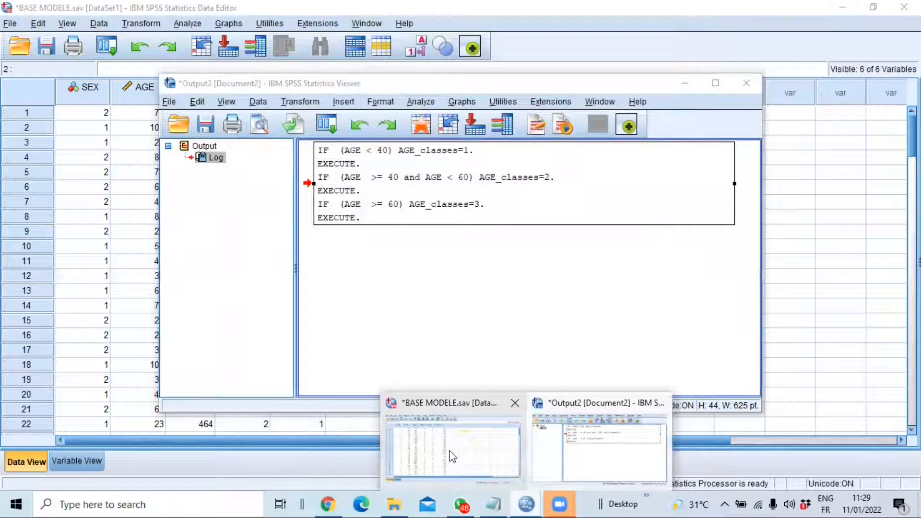
pyautogui.click(453, 456)
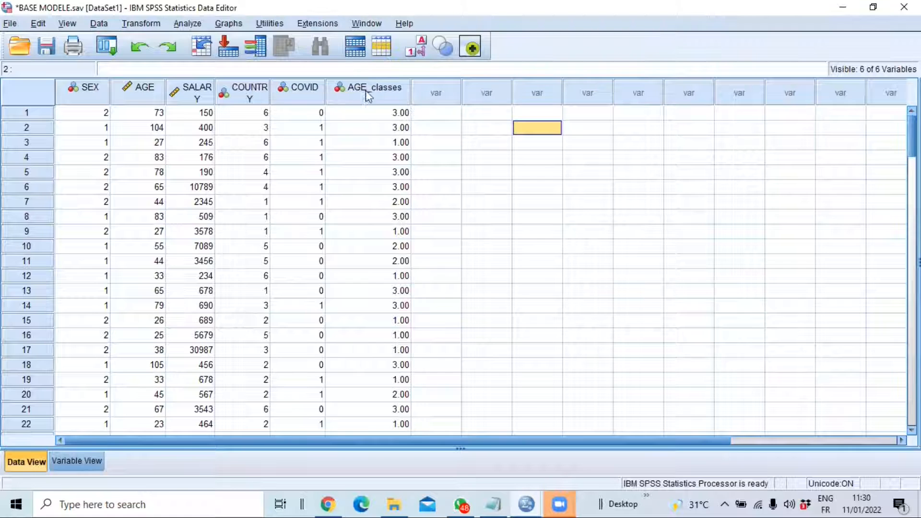
pyautogui.click(80, 463)
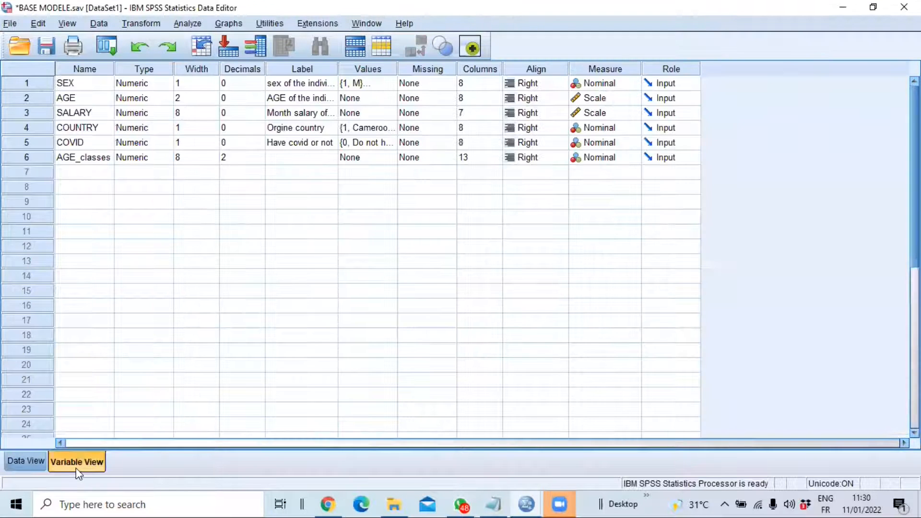
pyautogui.click(90, 161)
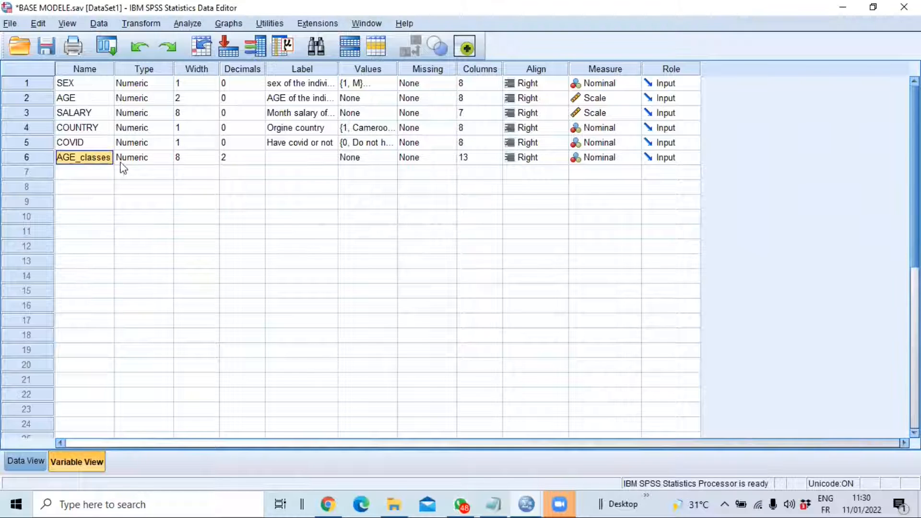
pyautogui.click(260, 160)
pyautogui.click(259, 162)
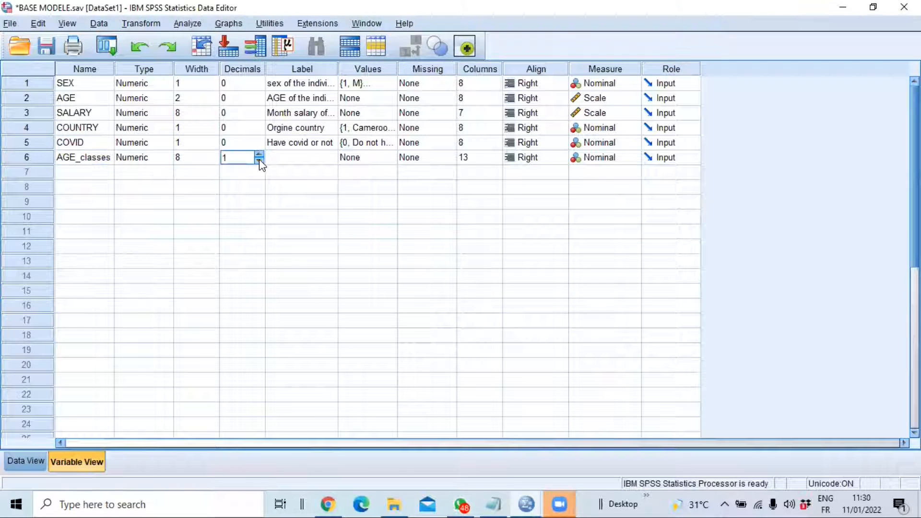
# Reduce the width of the AGE_classes variable to 1
pyautogui.click(216, 162)
pyautogui.click(213, 161)
pyautogui.click(213, 161)
pyautogui.click(216, 163)
pyautogui.click(216, 163)
pyautogui.click(216, 162)
pyautogui.click(216, 163)
pyautogui.click(216, 163)
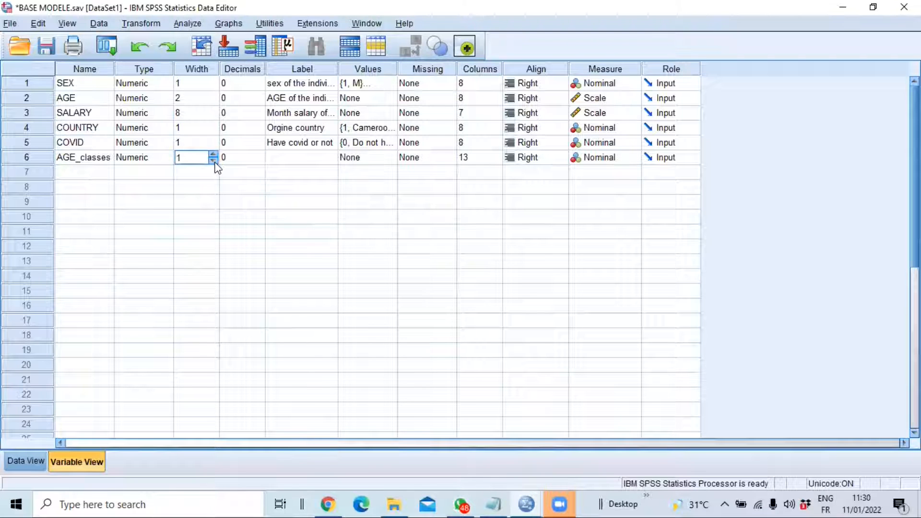
# Give the AGE_classes variable the label "Age classes"
pyautogui.click(289, 158)
pyautogui.click(288, 158)
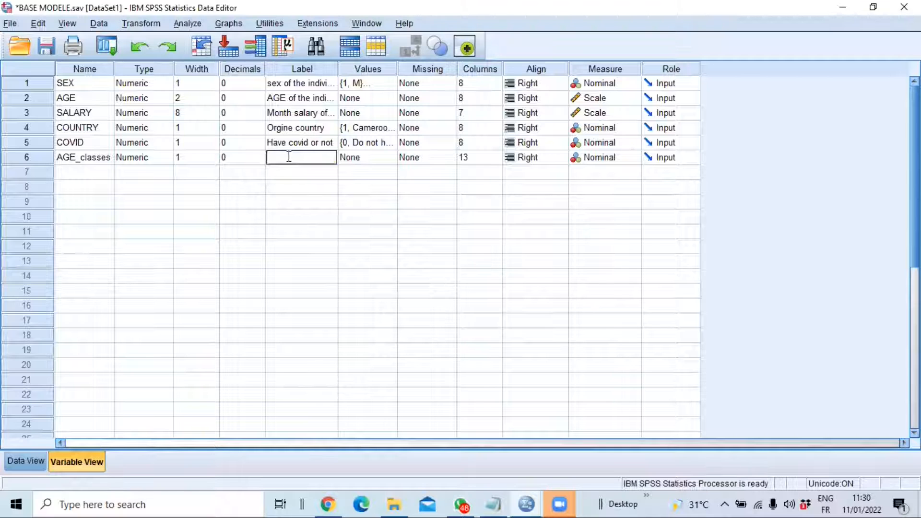
pyautogui.write('a')
pyautogui.press('BackSpace')
pyautogui.write('Age classes')
pyautogui.press('Return')
# Open the value labels of AGE_classes and add the label "less than 40" for value 1
pyautogui.click(393, 161)
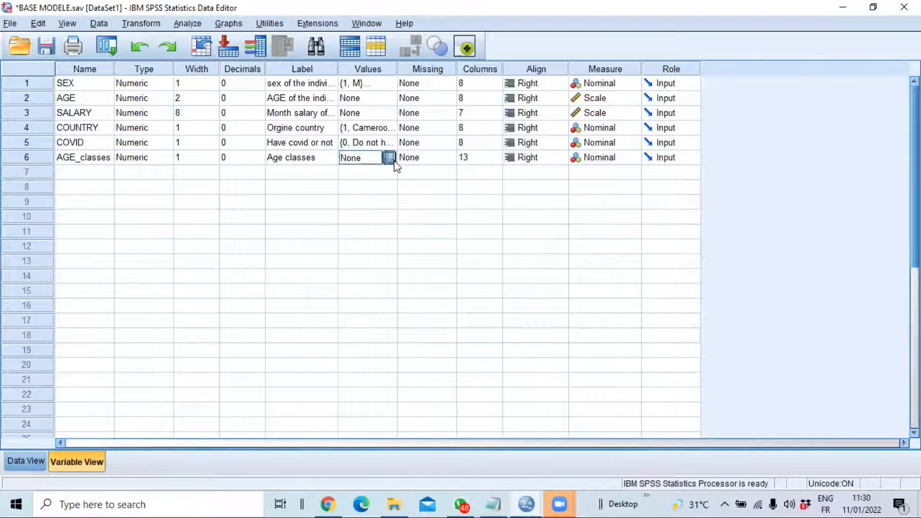
pyautogui.click(388, 158)
pyautogui.write('1')
pyautogui.click(363, 216)
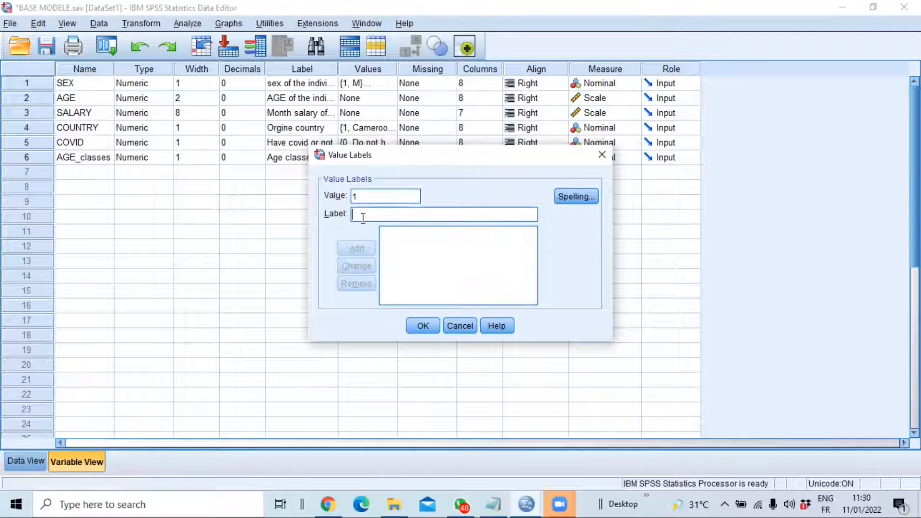
pyautogui.write('lessth')
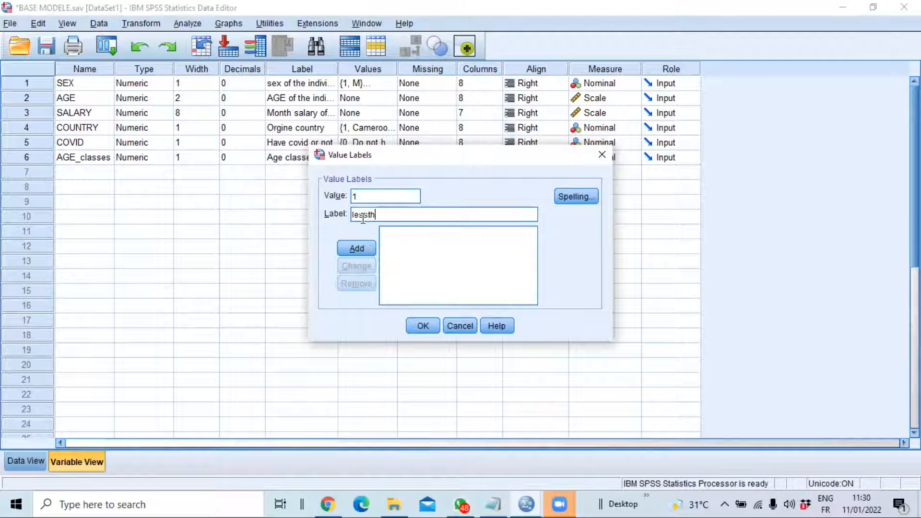
pyautogui.press('BackSpace')
pyautogui.press('BackSpace')
pyautogui.write('than 40')
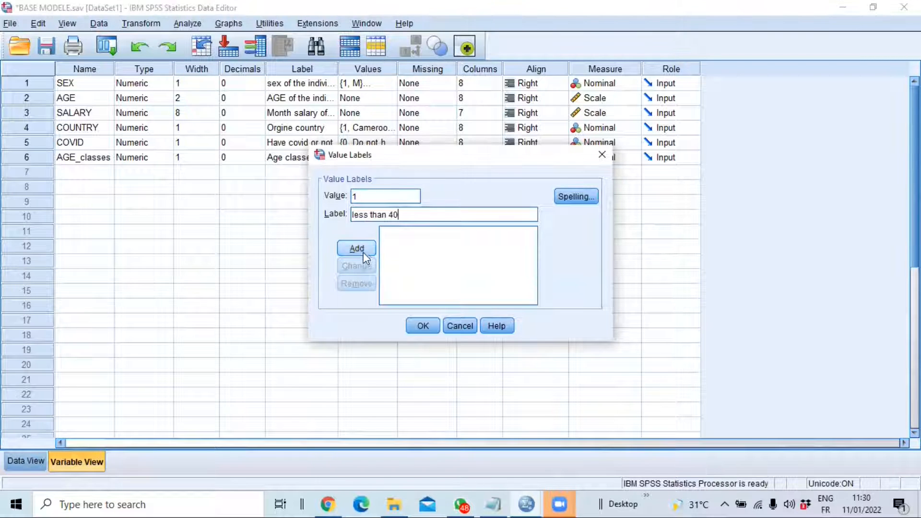
pyautogui.click(357, 247)
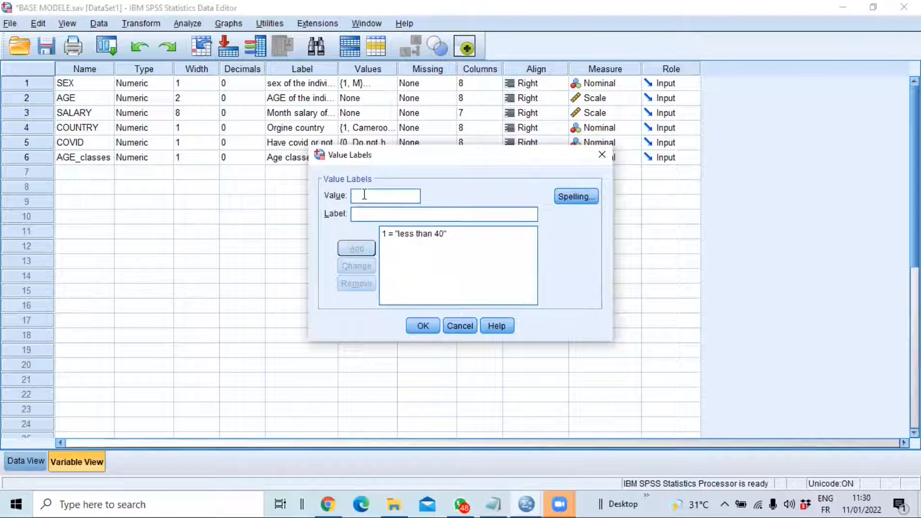
# Add the value label "Betwin '40 to 59" for value 2 of AGE_classes
pyautogui.write('2')
pyautogui.click(376, 213)
pyautogui.write('BET')
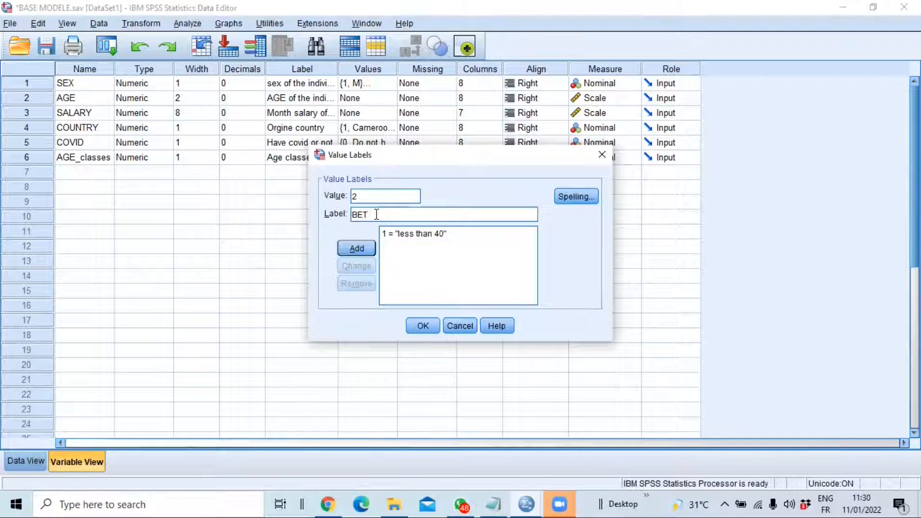
pyautogui.write('WEEN')
pyautogui.hotkey('ctrl', 'a')
pyautogui.press('BackSpace')
pyautogui.write('Betwin')
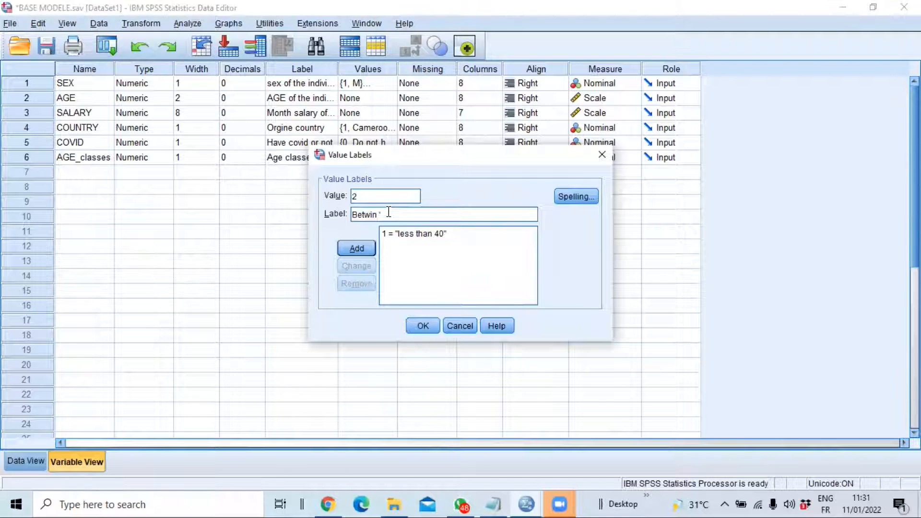
pyautogui.write('40 TO')
pyautogui.press('BackSpace')
pyautogui.write('to')
pyautogui.press('BackSpace')
pyautogui.press('BackSpace')
pyautogui.press('BackSpace')
pyautogui.press('BackSpace')
pyautogui.press('BackSpace')
pyautogui.write('0 to 59')
pyautogui.click(357, 248)
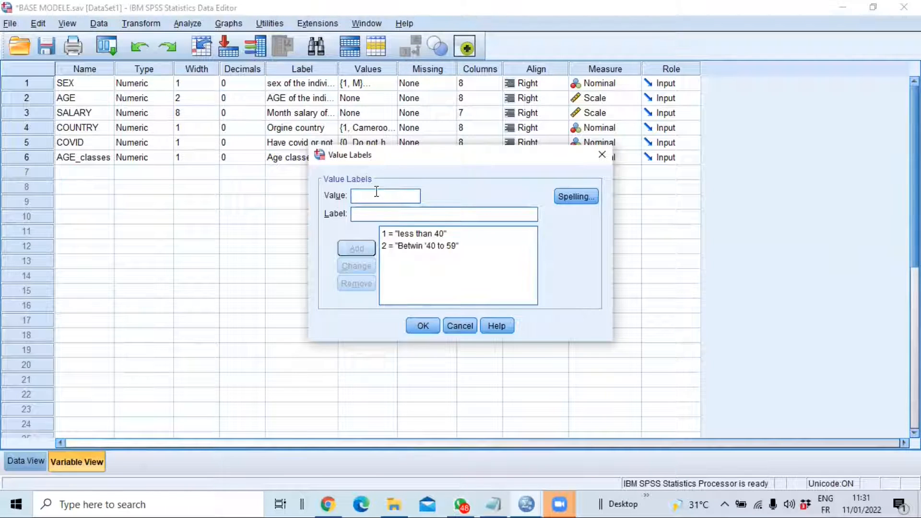
# Add the value label "More than 6O" for value 3 and apply the value labels to AGE_classes
pyautogui.write('3')
pyautogui.click(371, 214)
pyautogui.write('MORE')
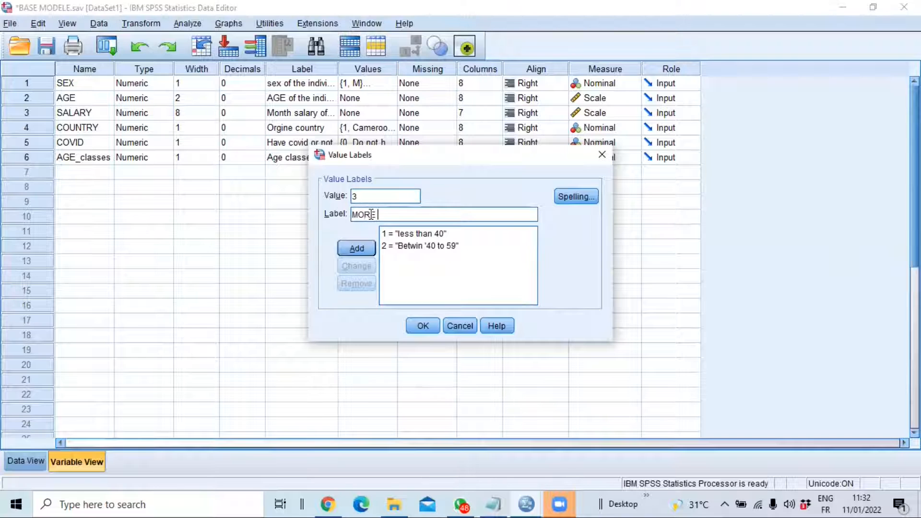
pyautogui.press('BackSpace')
pyautogui.press('BackSpace')
pyautogui.press('BackSpace')
pyautogui.press('BackSpace')
pyautogui.write('ore than')
pyautogui.write('60')
pyautogui.click(353, 250)
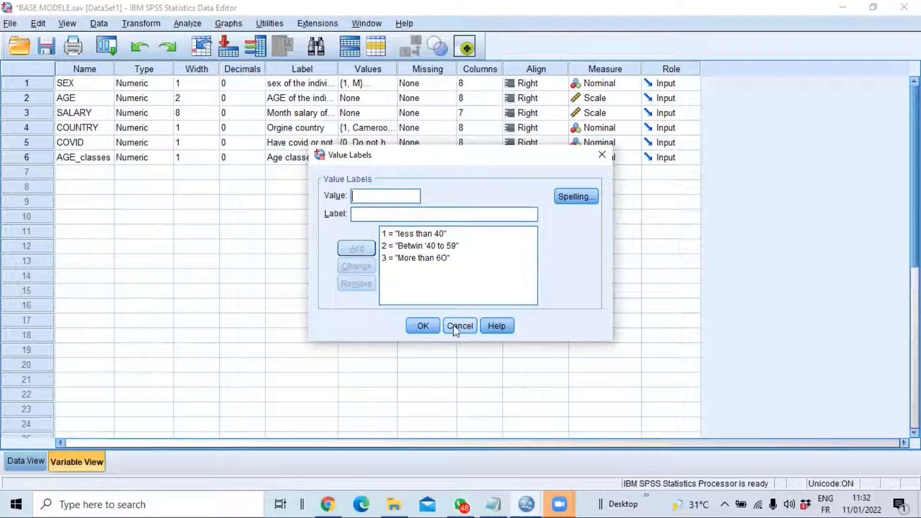
pyautogui.click(428, 327)
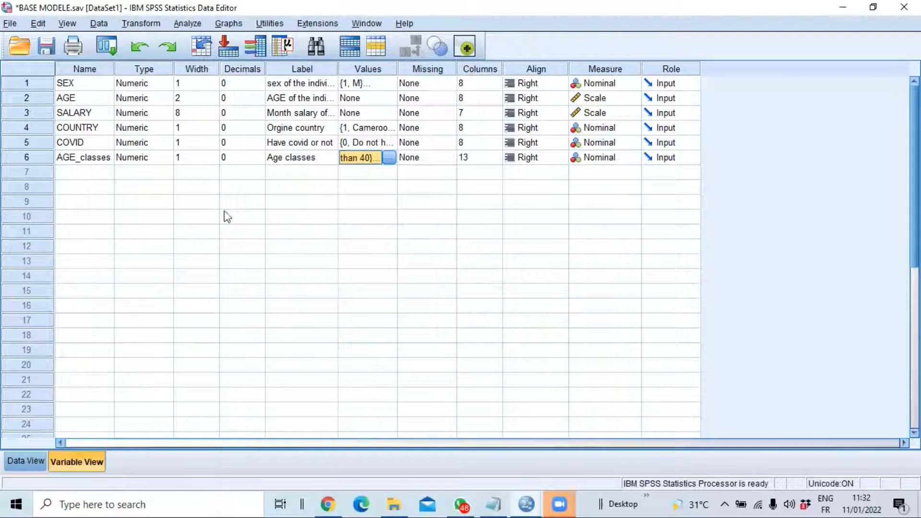
# Return to the data and run a Frequencies analysis on the Age classes variable with its frequency table displayed
pyautogui.click(24, 460)
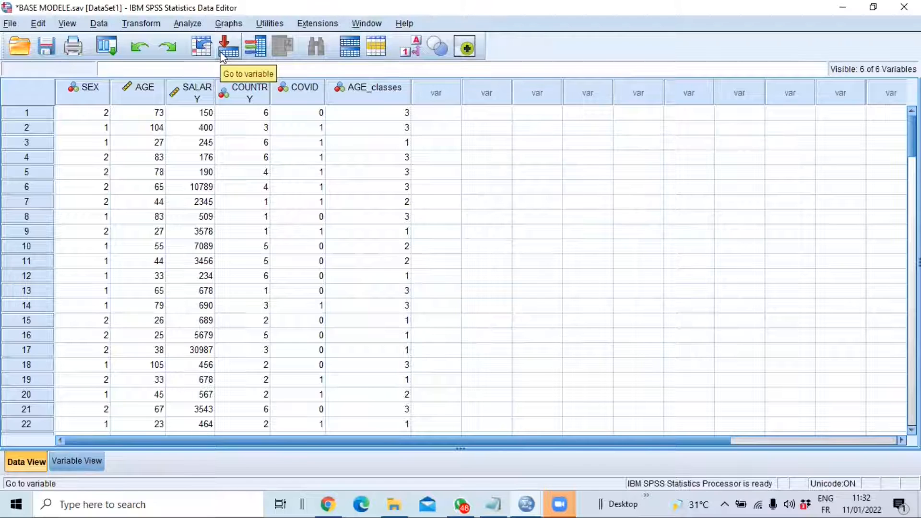
pyautogui.click(188, 24)
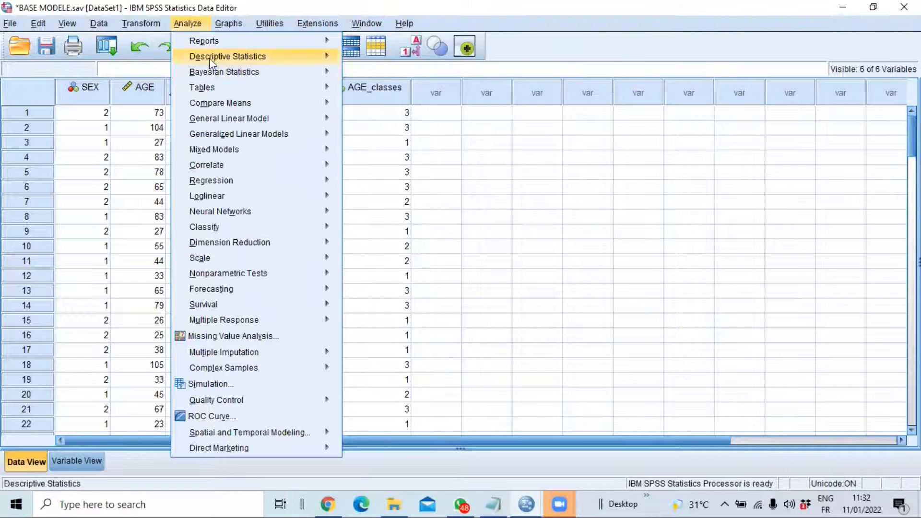
pyautogui.moveTo(209, 57)
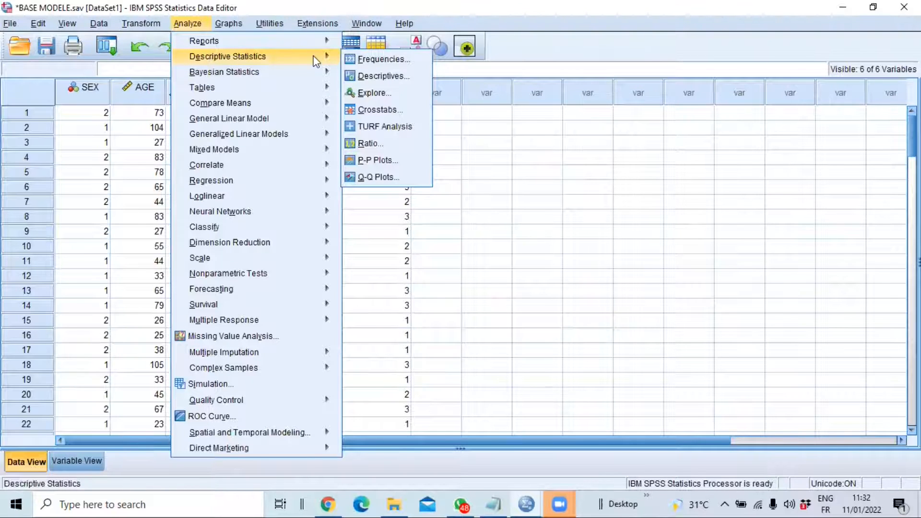
pyautogui.click(380, 59)
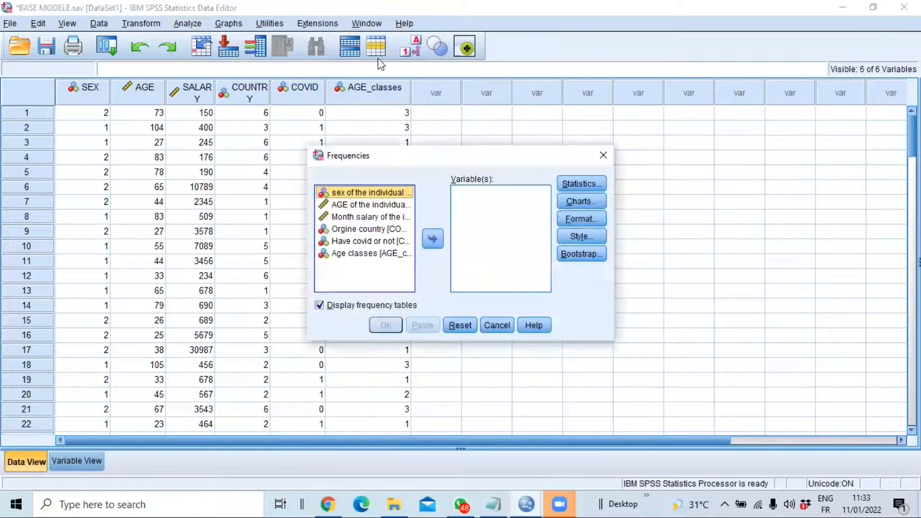
pyautogui.click(347, 253)
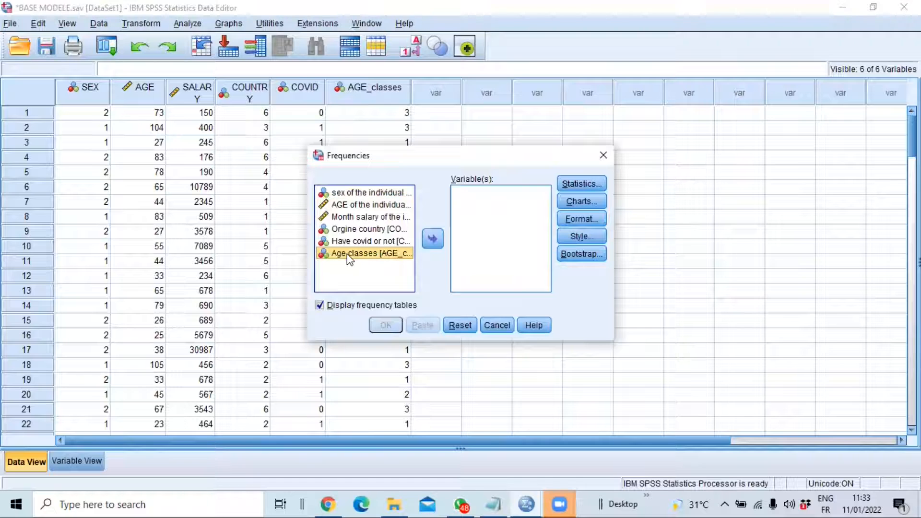
pyautogui.click(432, 240)
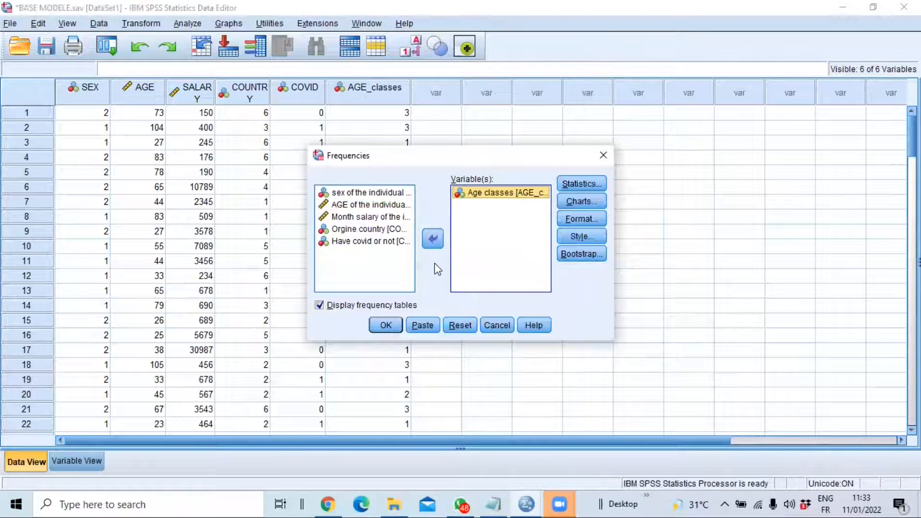
pyautogui.click(386, 326)
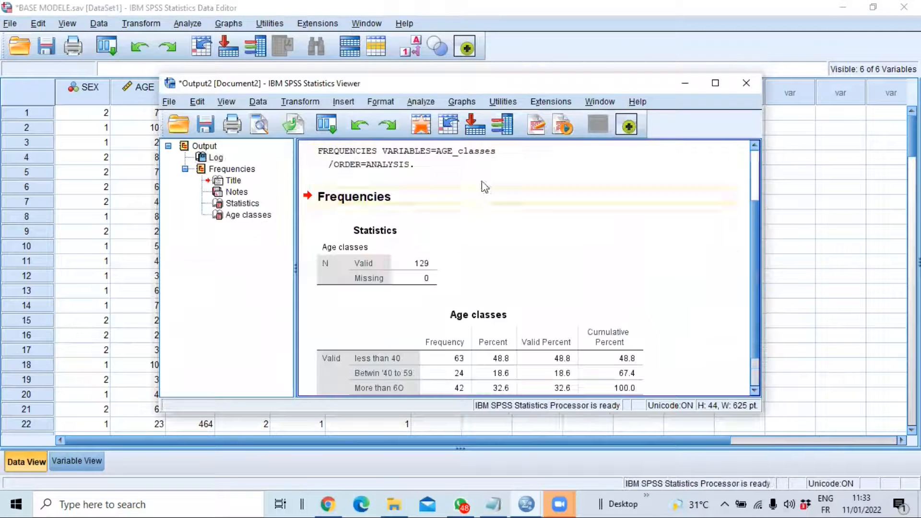
# Maximize the output viewer and examine the frequencies, percentages and valid percentages in the Age classes table
pyautogui.click(713, 84)
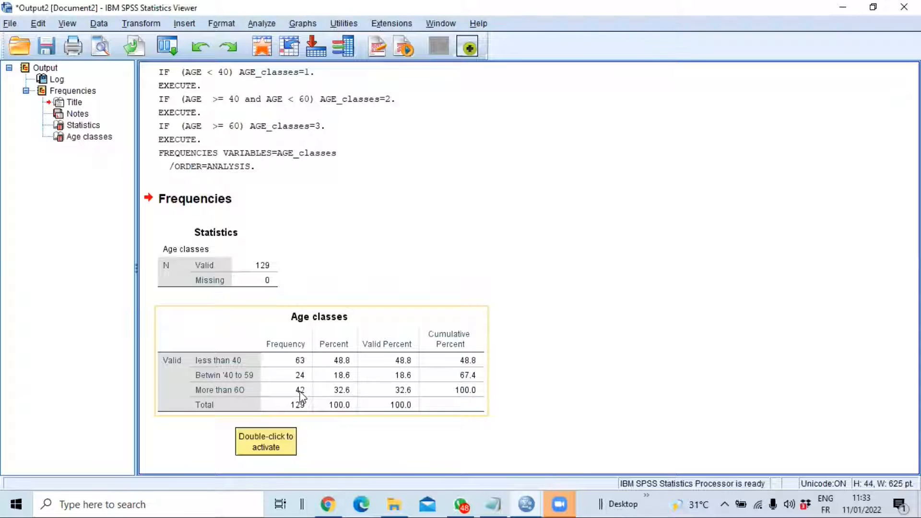
pyautogui.click(342, 362)
pyautogui.moveTo(342, 361); pyautogui.dragTo(340, 393)
pyautogui.click(339, 323)
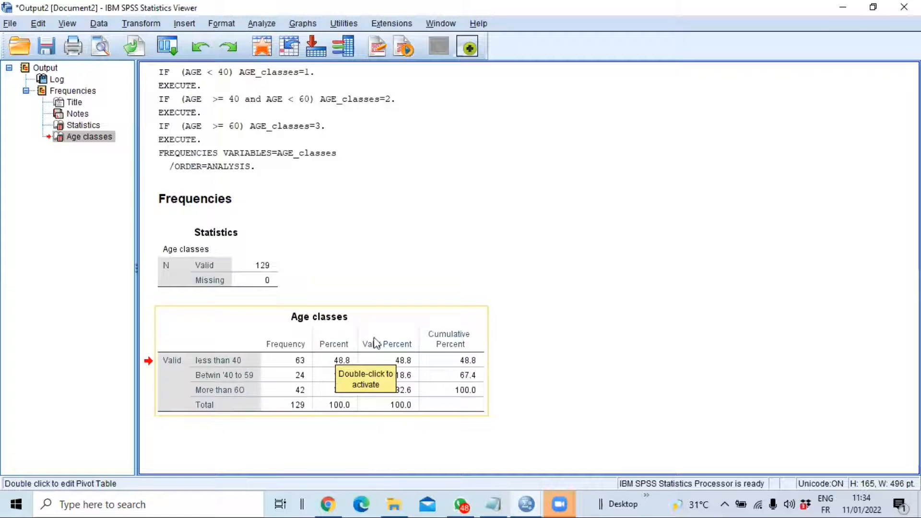
pyautogui.moveTo(435, 319); pyautogui.dragTo(418, 308)
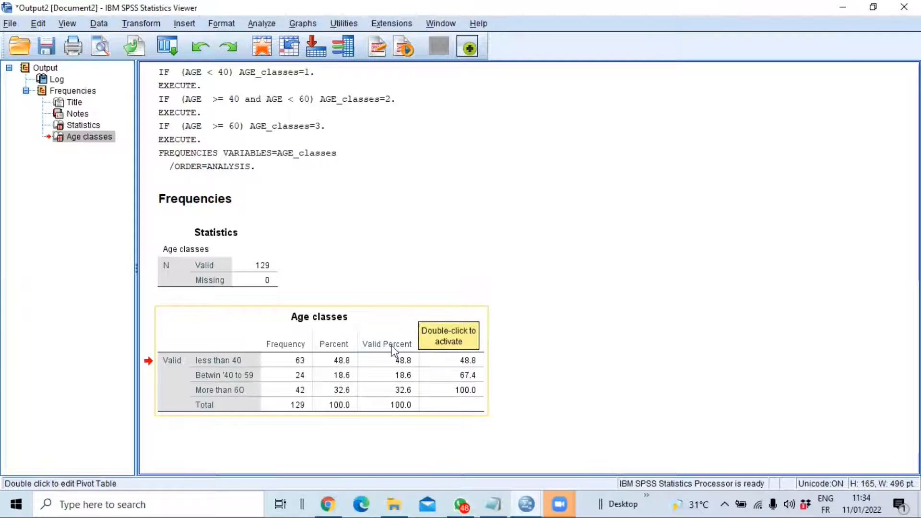
pyautogui.moveTo(402, 355); pyautogui.dragTo(306, 402)
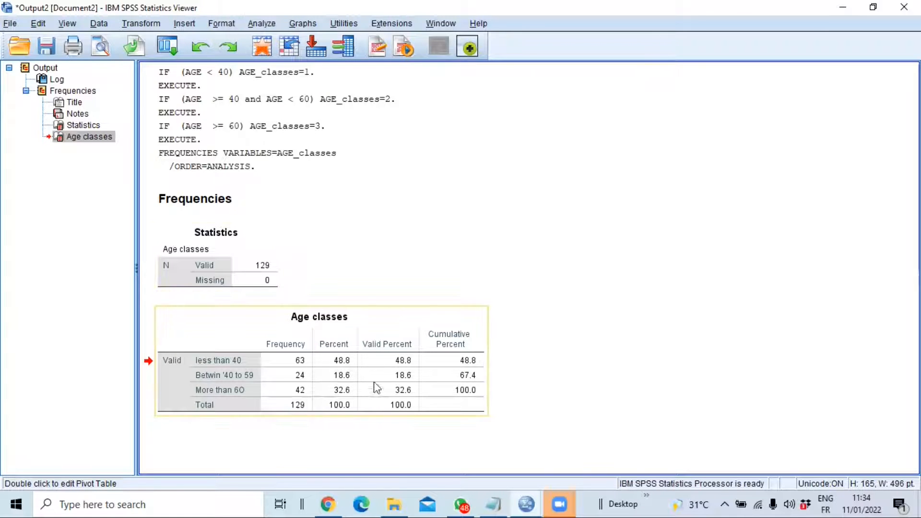
pyautogui.moveTo(256, 278); pyautogui.dragTo(414, 428)
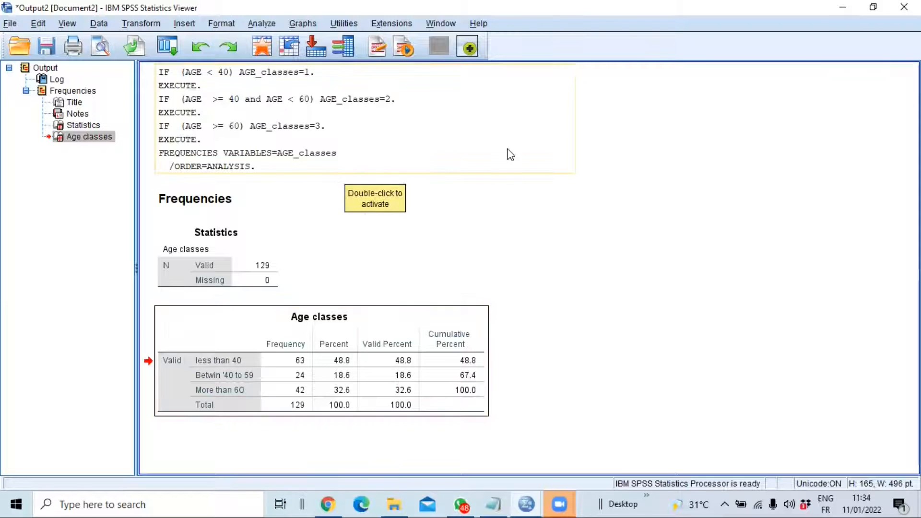
# Run a Crosstabs analysis with Age classes in the rows and Have covid or not in the columns
pyautogui.click(259, 24)
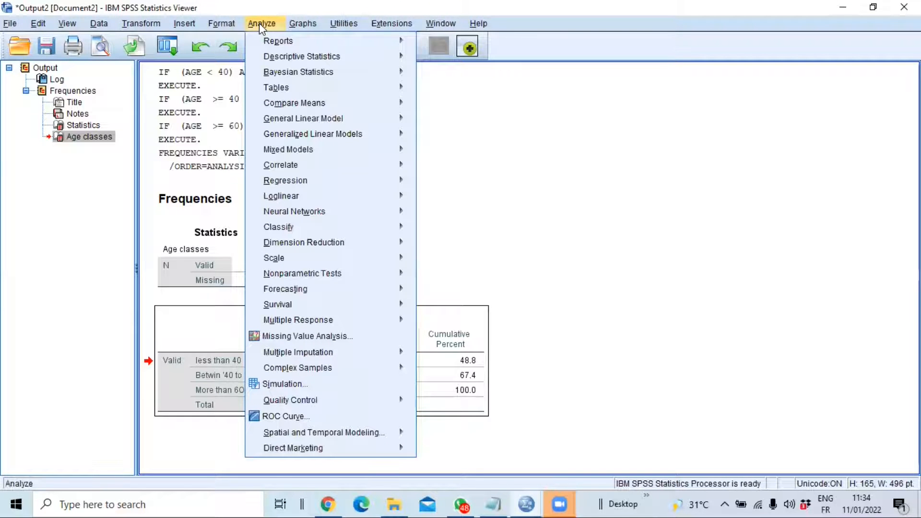
pyautogui.moveTo(286, 57)
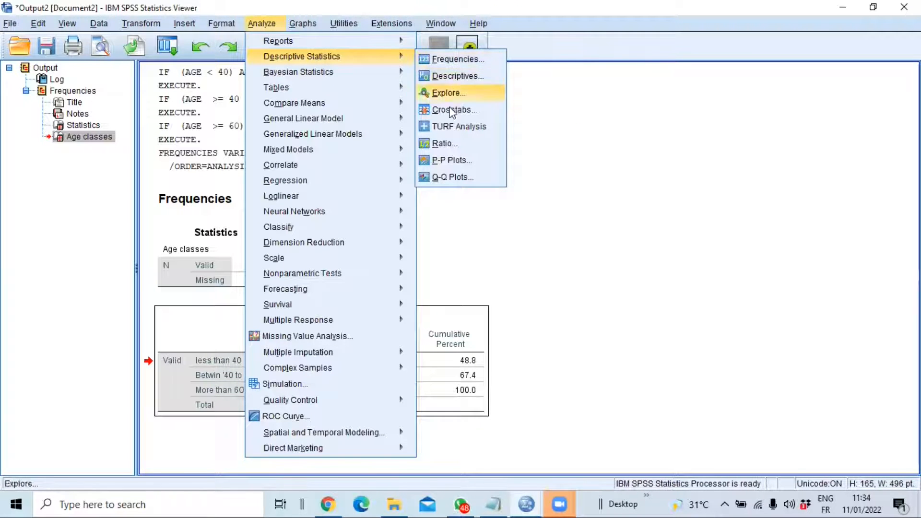
pyautogui.click(451, 111)
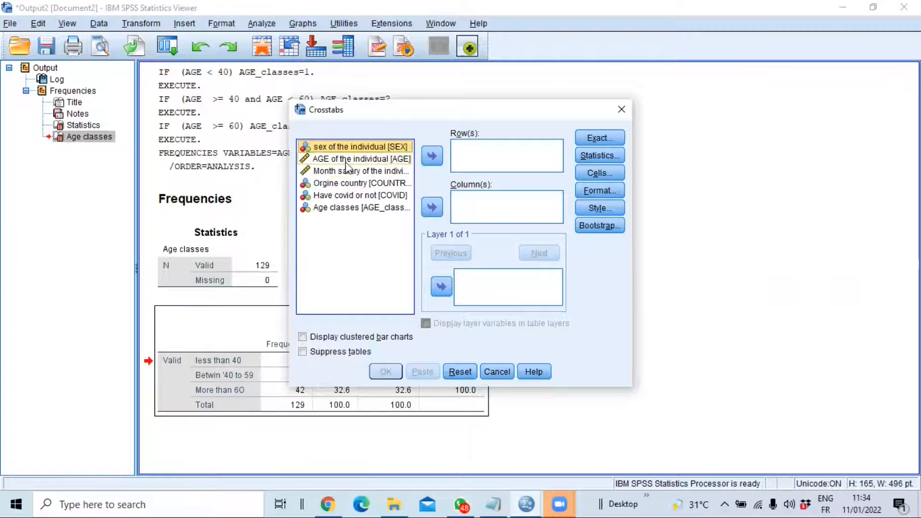
pyautogui.click(343, 209)
pyautogui.click(432, 156)
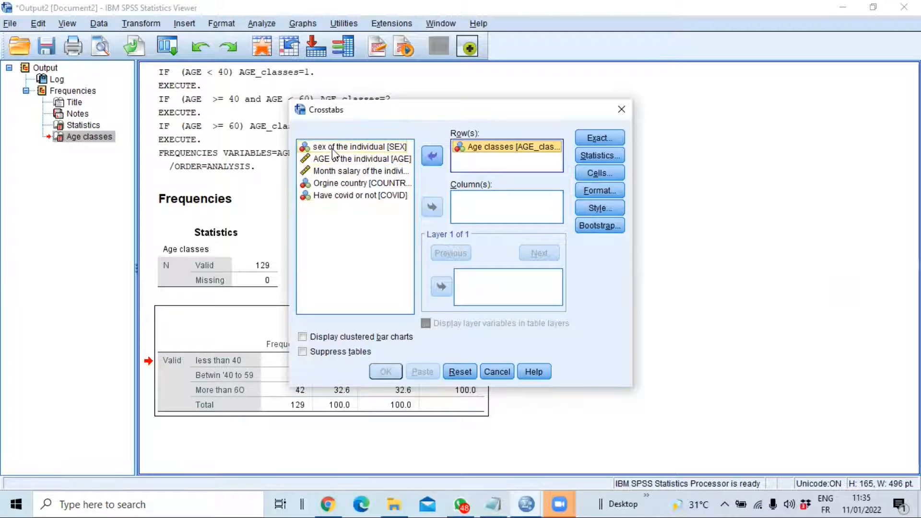
pyautogui.click(343, 197)
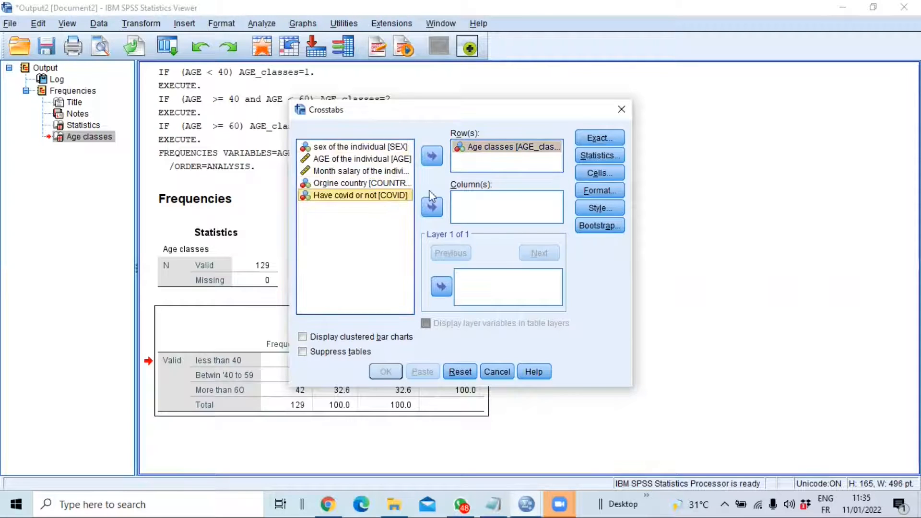
pyautogui.click(438, 211)
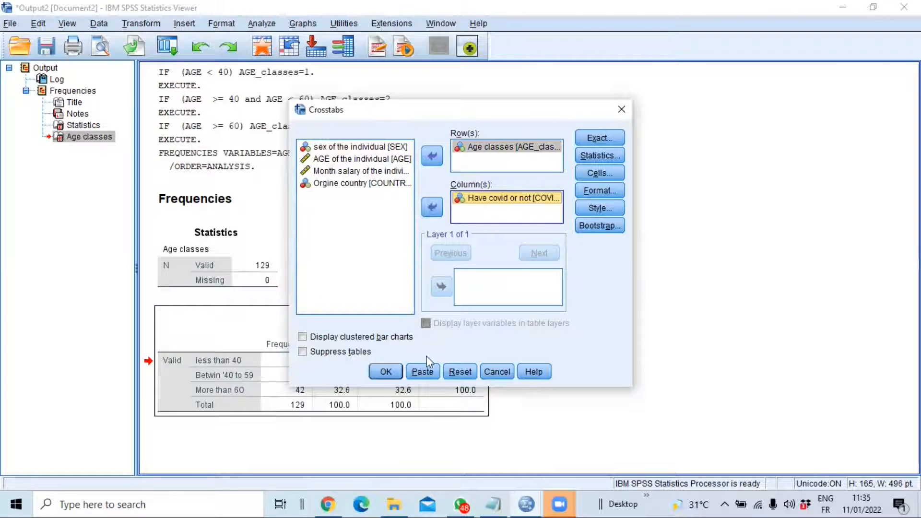
pyautogui.click(395, 371)
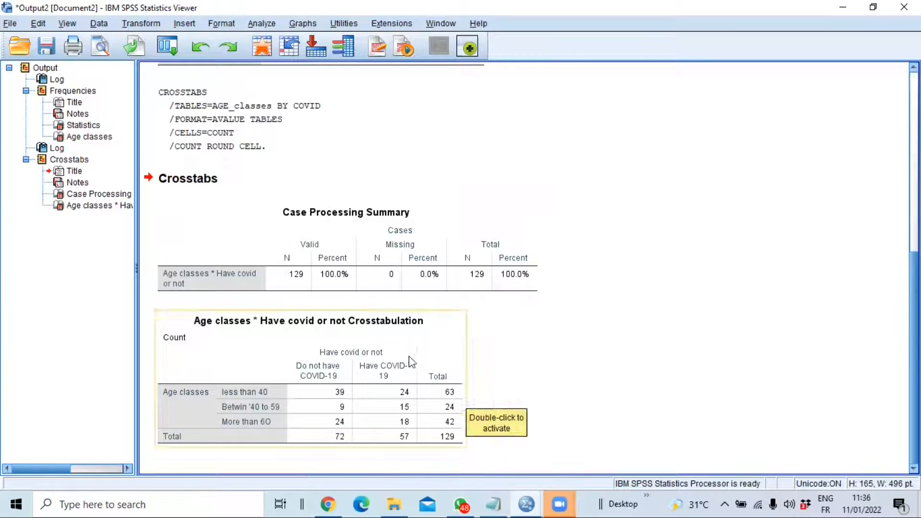
# Rerun the Age classes by Have covid or not crosstab with the Chi-square statistic and review the test results
pyautogui.click(259, 26)
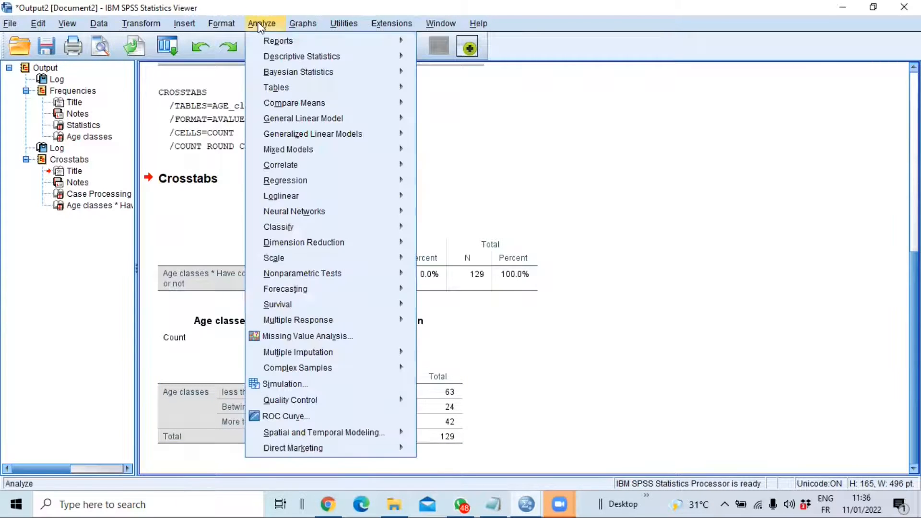
pyautogui.moveTo(350, 57)
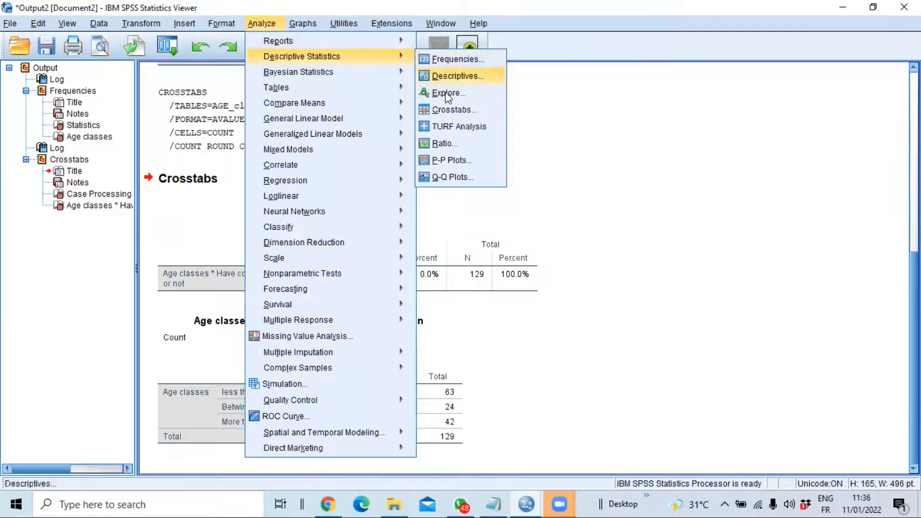
pyautogui.click(443, 110)
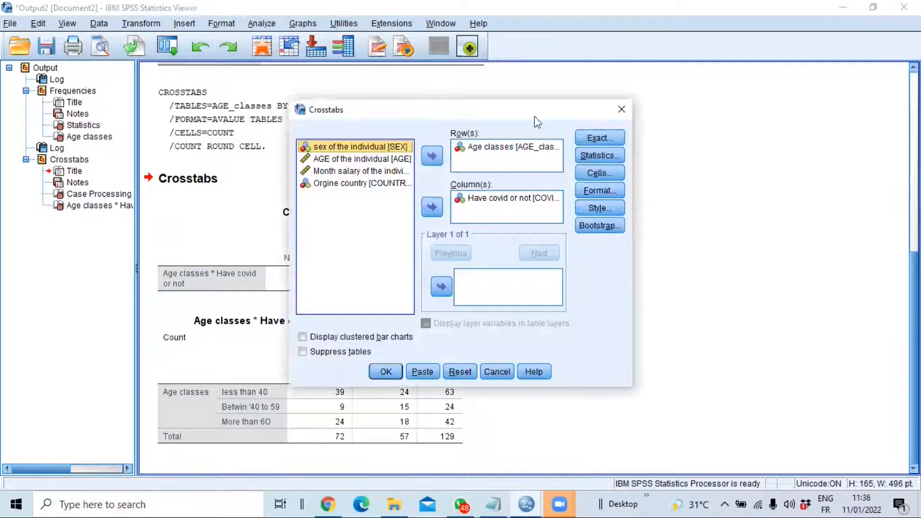
pyautogui.click(599, 155)
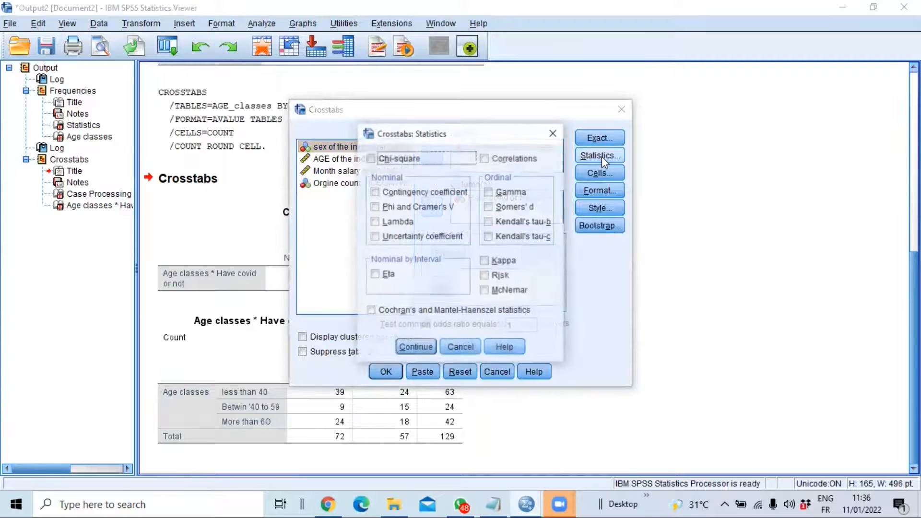
pyautogui.click(371, 159)
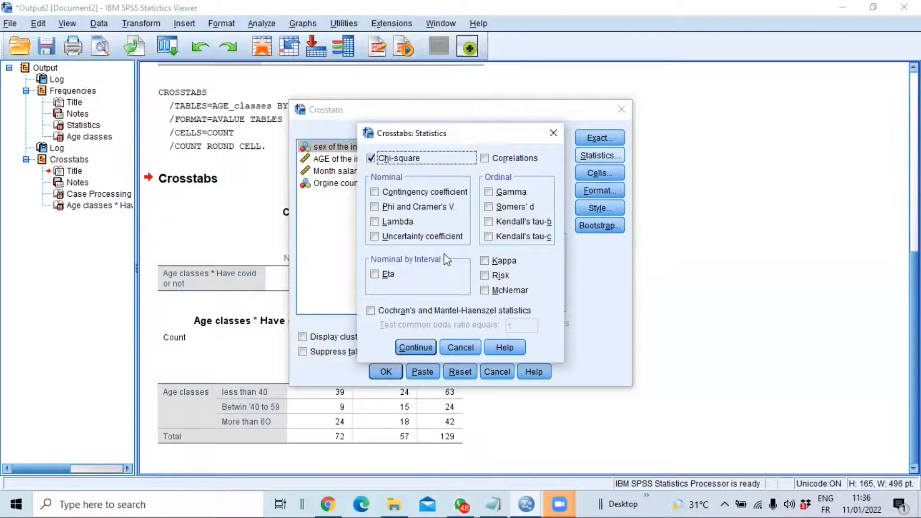
pyautogui.click(413, 347)
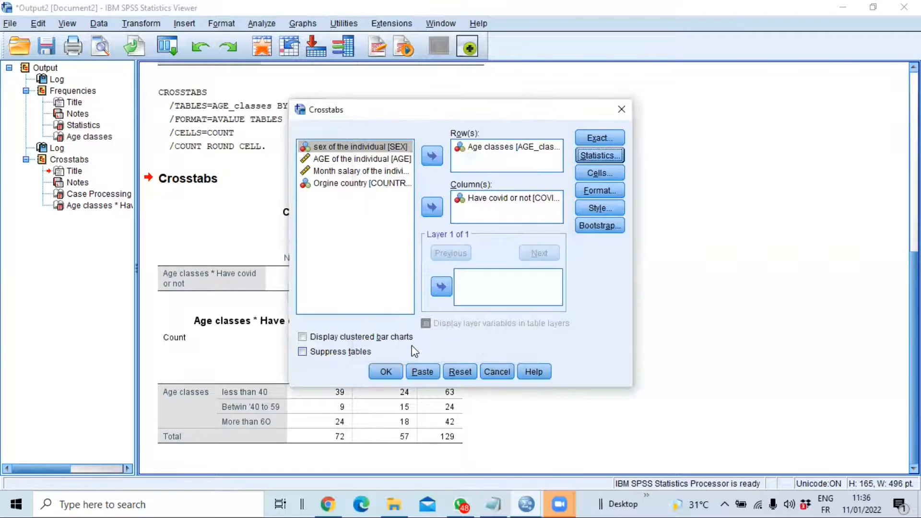
pyautogui.click(385, 372)
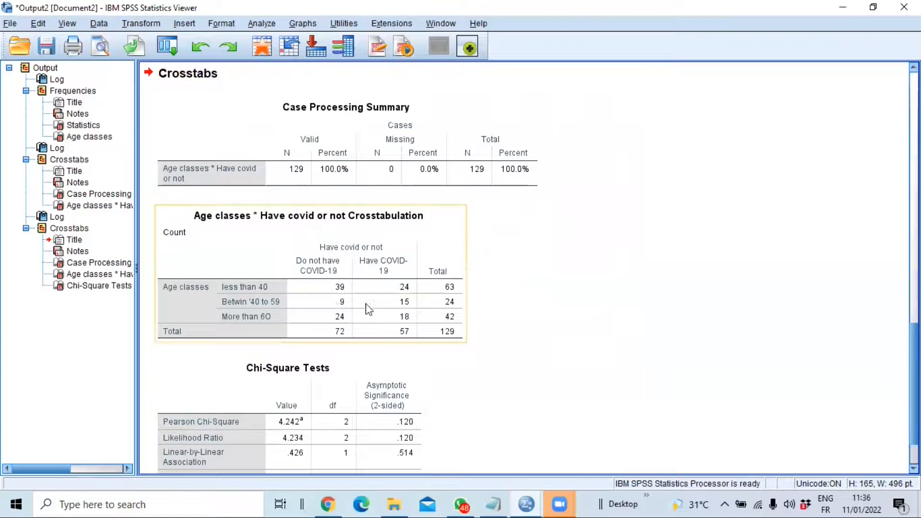
pyautogui.scroll(-3, 367, 306)
pyautogui.click(342, 224)
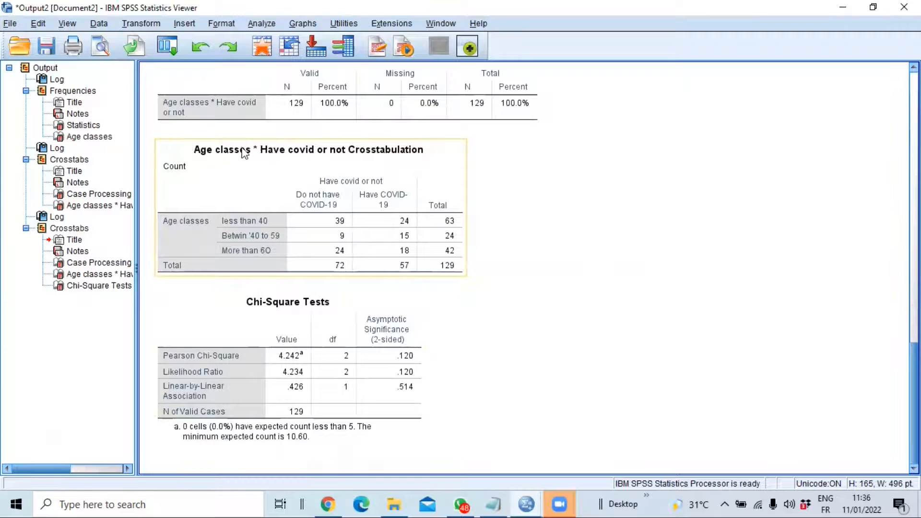
pyautogui.click(303, 292)
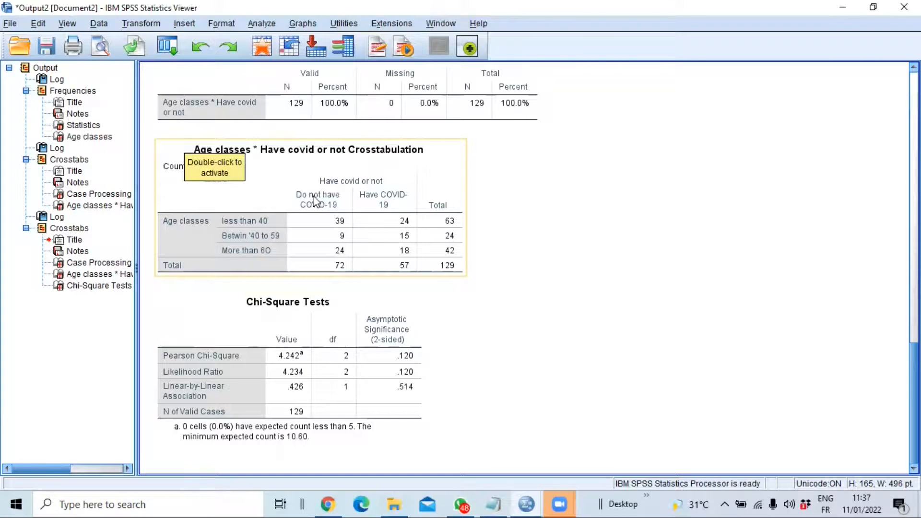
# Start a Linear Regression with Month salary of the individual as the dependent variable
pyautogui.click(262, 25)
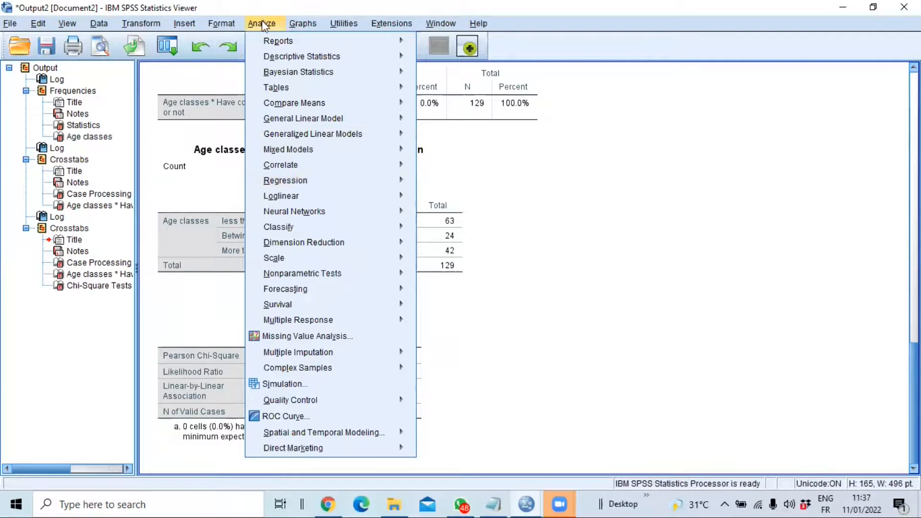
pyautogui.moveTo(301, 183)
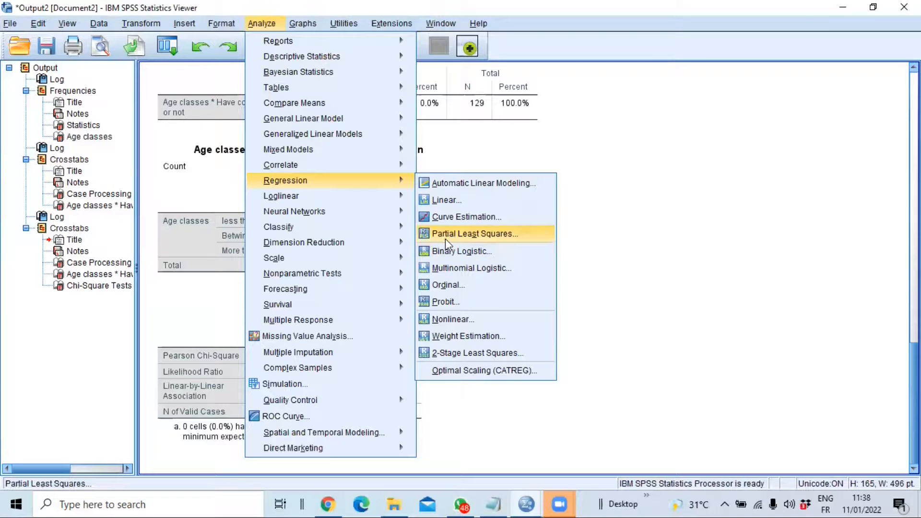
pyautogui.moveTo(354, 184)
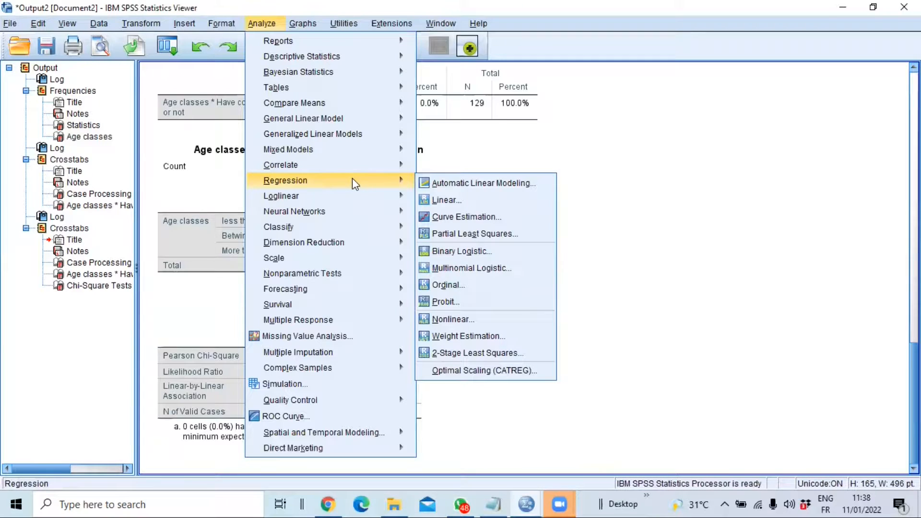
pyautogui.click(463, 201)
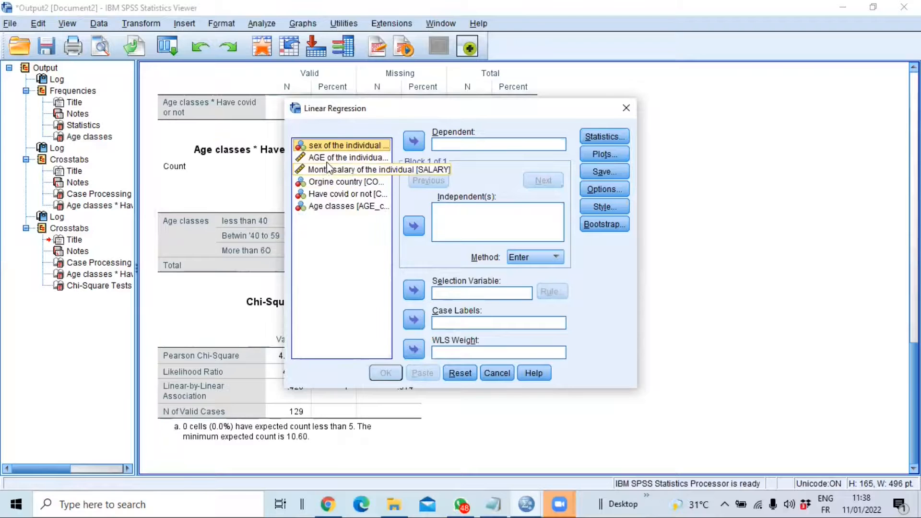
pyautogui.moveTo(342, 169); pyautogui.dragTo(415, 144)
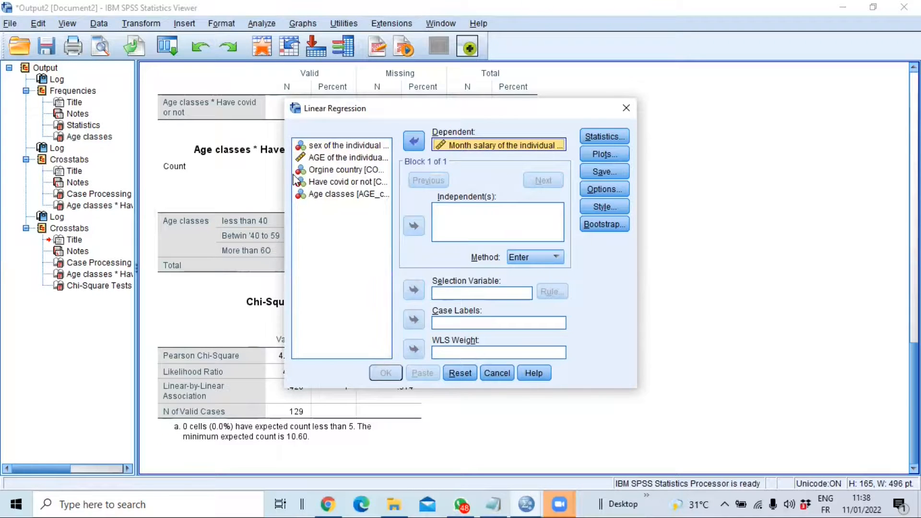
# Add sex of the individual and AGE of the individual as independent variables and run the linear regression
pyautogui.click(330, 146)
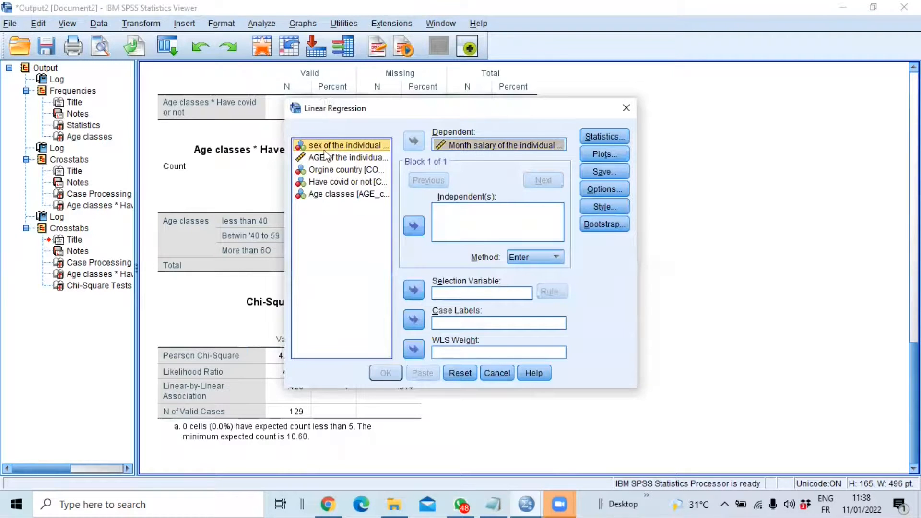
pyautogui.keyDown('ctrl'); pyautogui.click(325, 158); pyautogui.keyUp('ctrl')
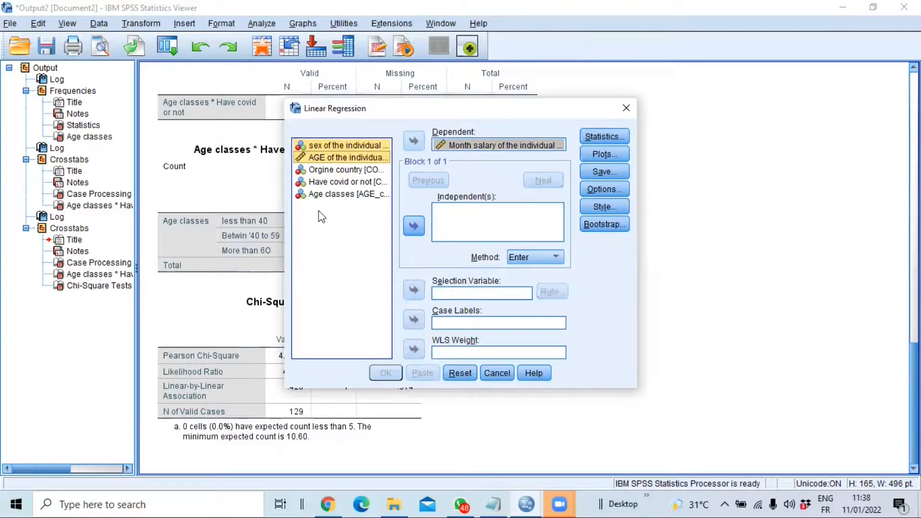
pyautogui.click(416, 227)
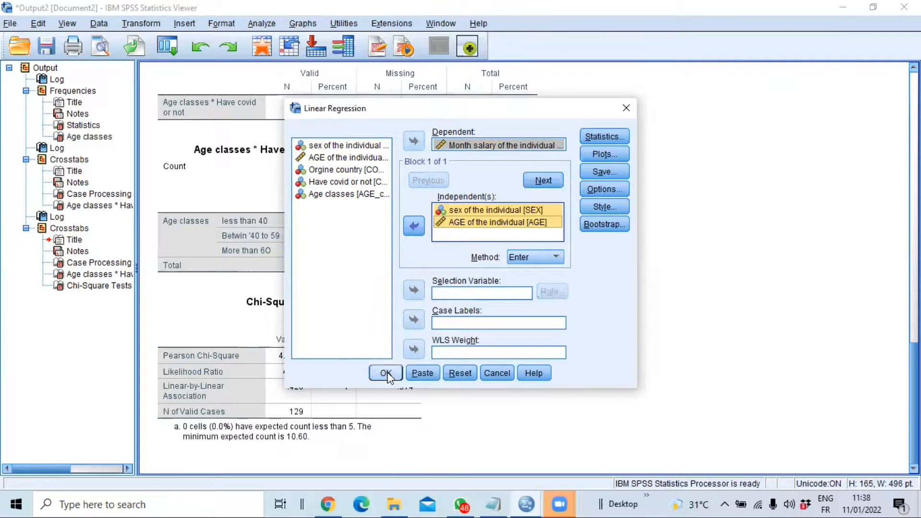
pyautogui.click(386, 375)
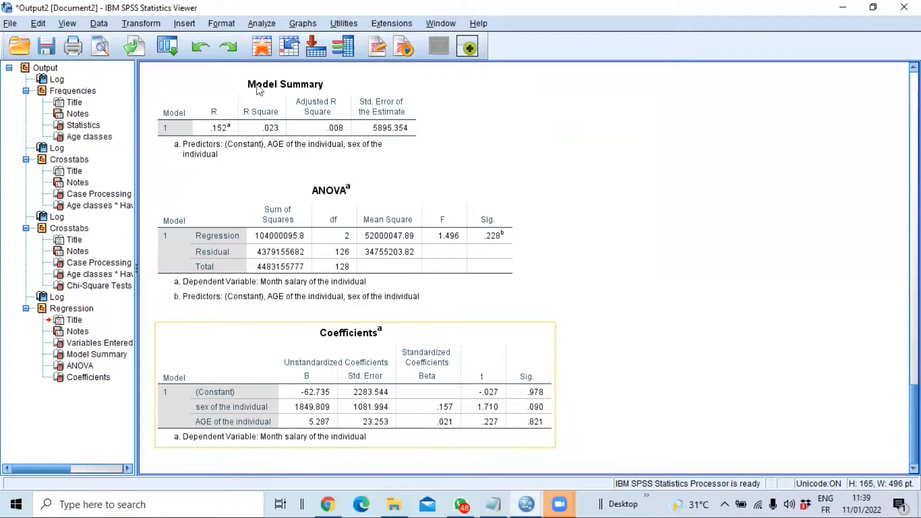
# Start a Binary Logistic Regression with Have covid or not as the dependent variable
pyautogui.click(262, 26)
pyautogui.moveTo(264, 45)
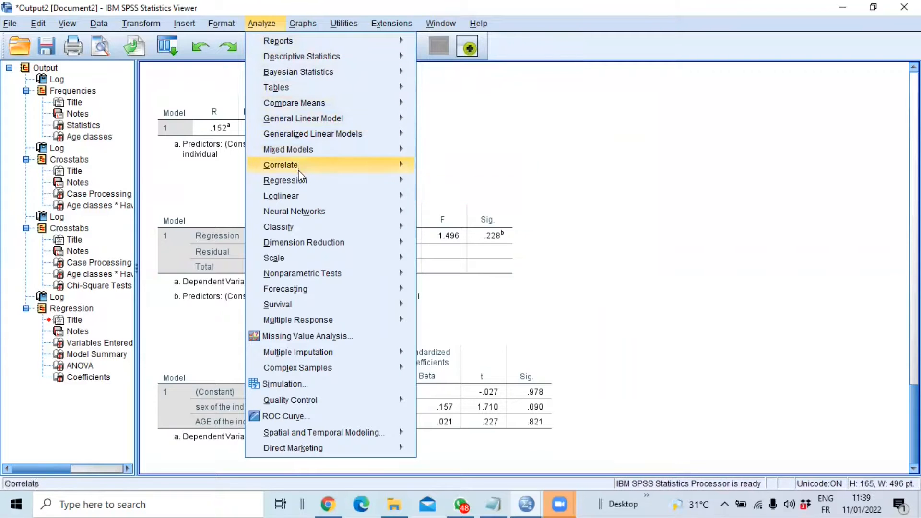
pyautogui.moveTo(303, 183)
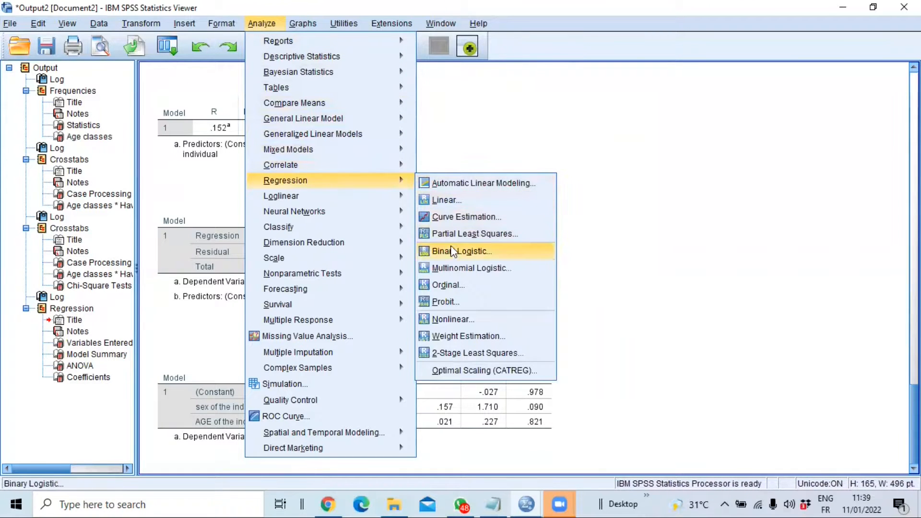
pyautogui.click(462, 252)
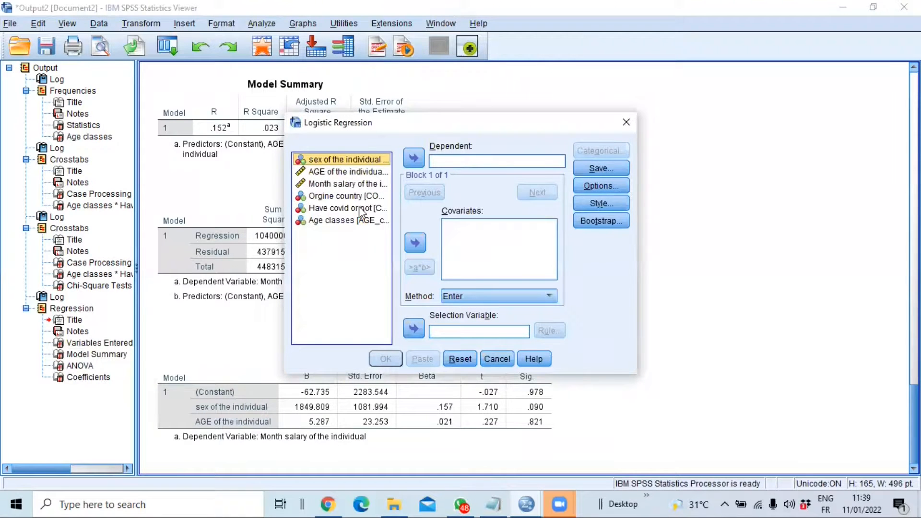
pyautogui.click(341, 210)
pyautogui.click(410, 157)
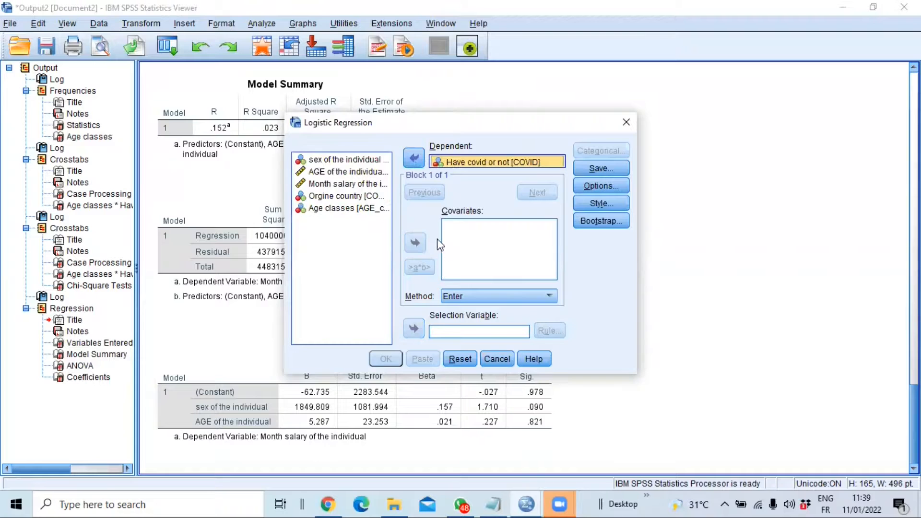
# Add SEX, AGE and SALARY as covariates of the logistic regression
pyautogui.click(328, 162)
pyautogui.keyDown('ctrl'); pyautogui.click(331, 173); pyautogui.keyUp('ctrl')
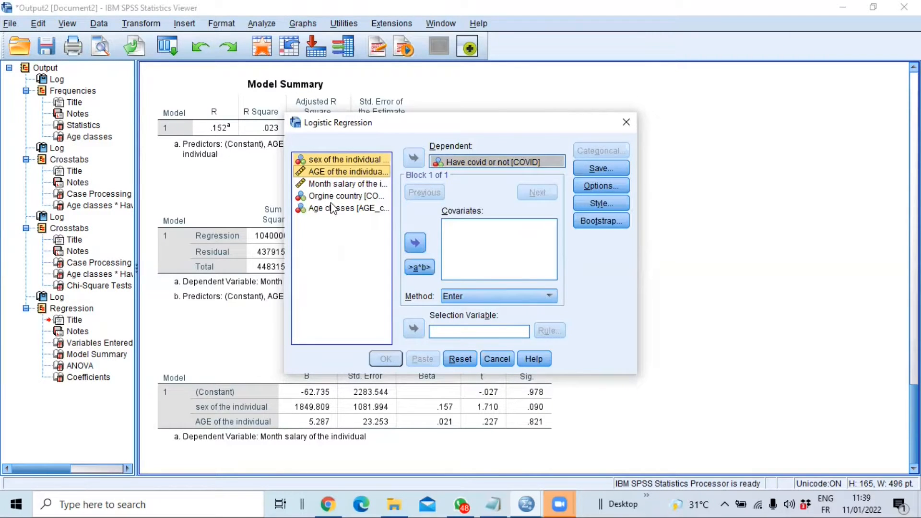
pyautogui.keyDown('ctrl'); pyautogui.click(333, 186); pyautogui.keyUp('ctrl')
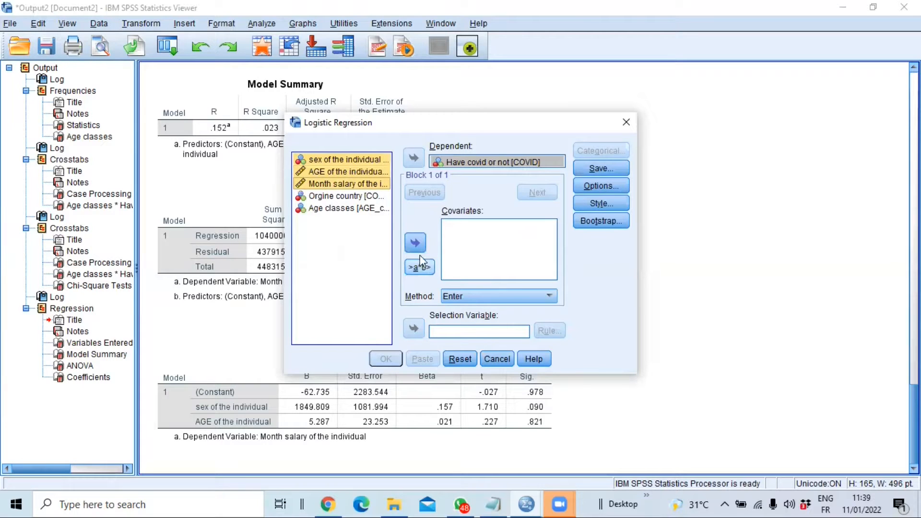
pyautogui.click(415, 243)
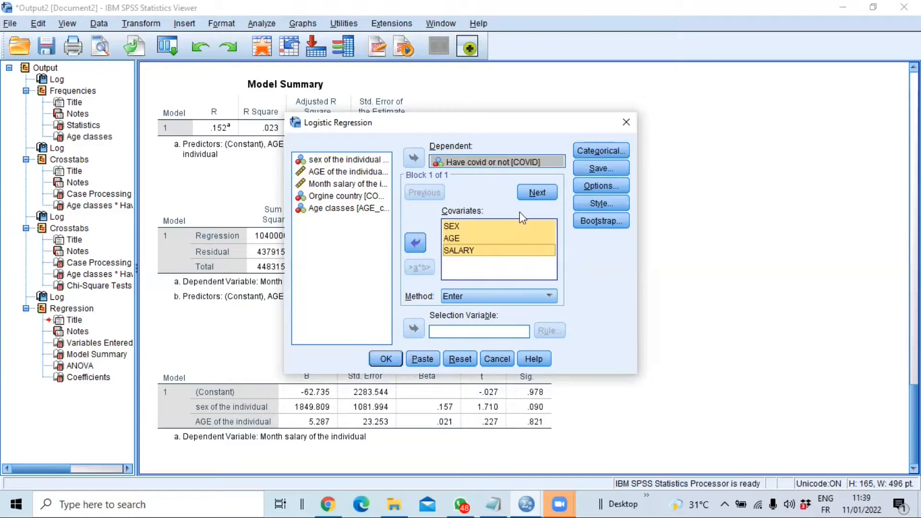
# Define sex of the individual as a categorical covariate and run the logistic regression
pyautogui.click(595, 151)
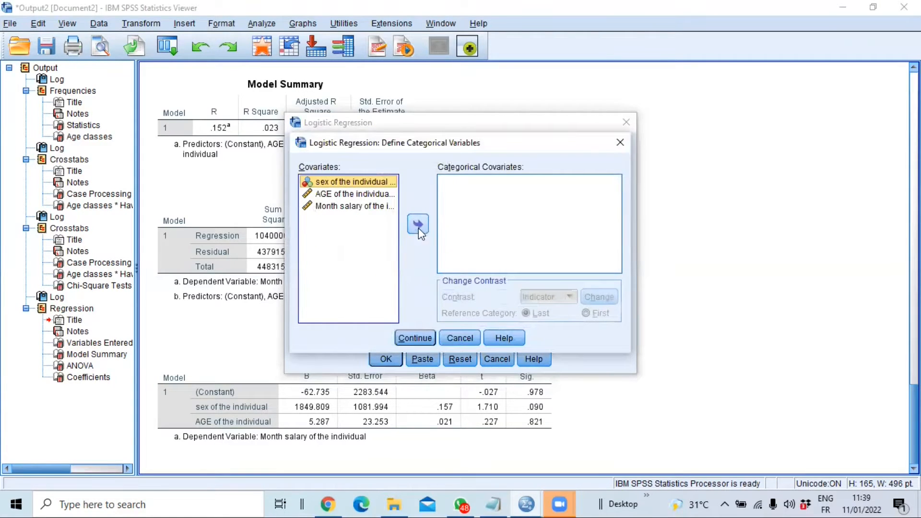
pyautogui.click(418, 225)
pyautogui.click(417, 338)
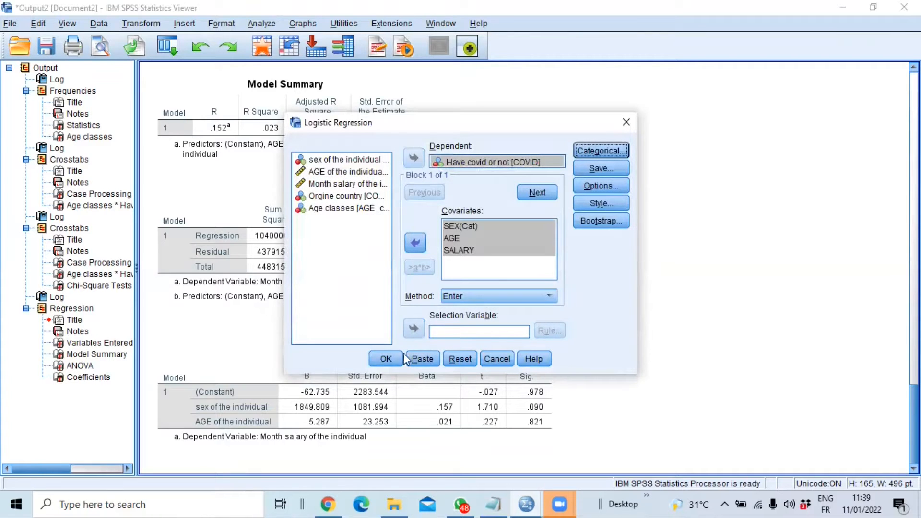
pyautogui.click(385, 359)
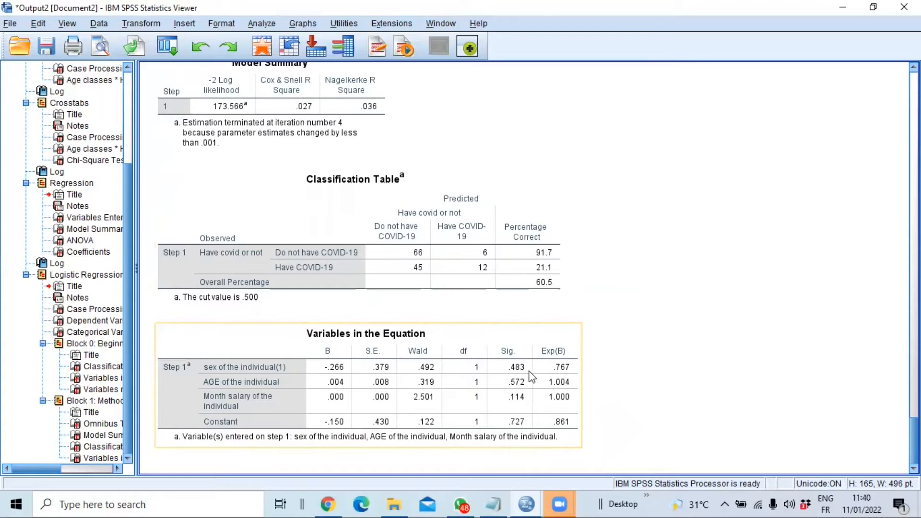
pyautogui.click(627, 243)
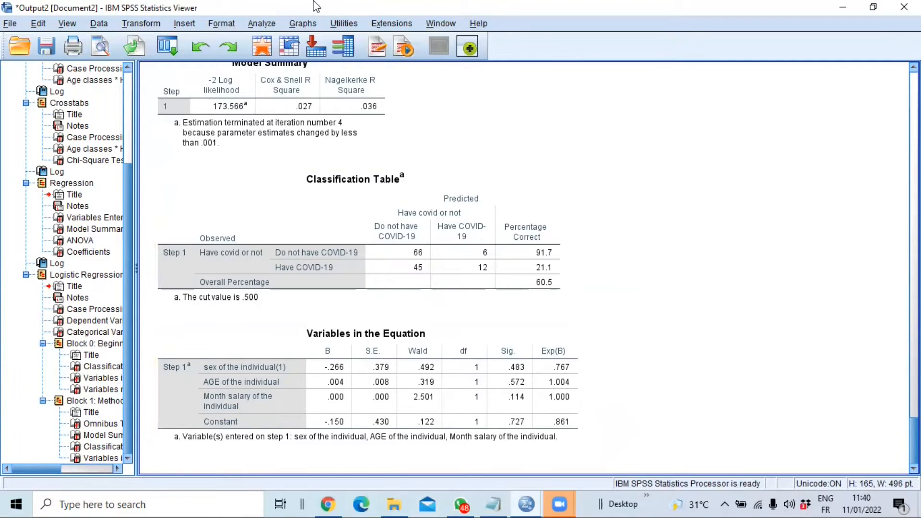
pyautogui.click(411, 256)
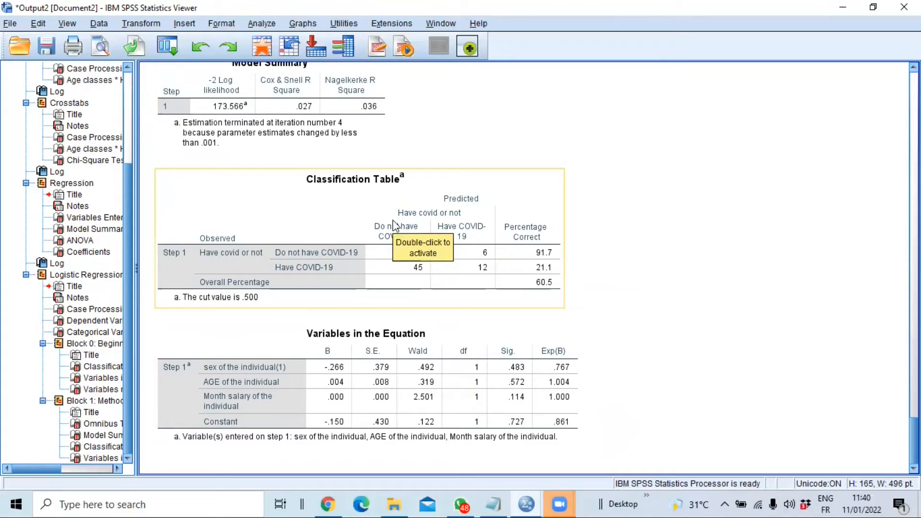